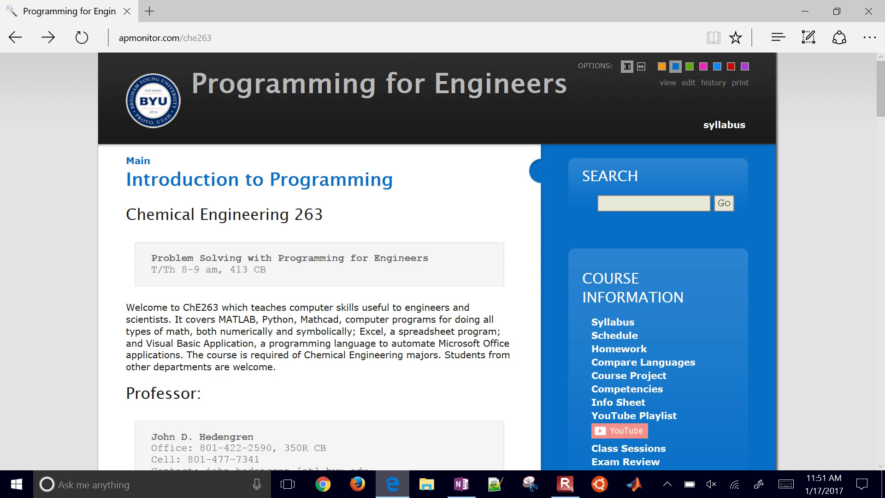
# - Open the course homework page listing the programming assignments and view the Excel assignments
pyautogui.hotkey('ctrl', 'l')
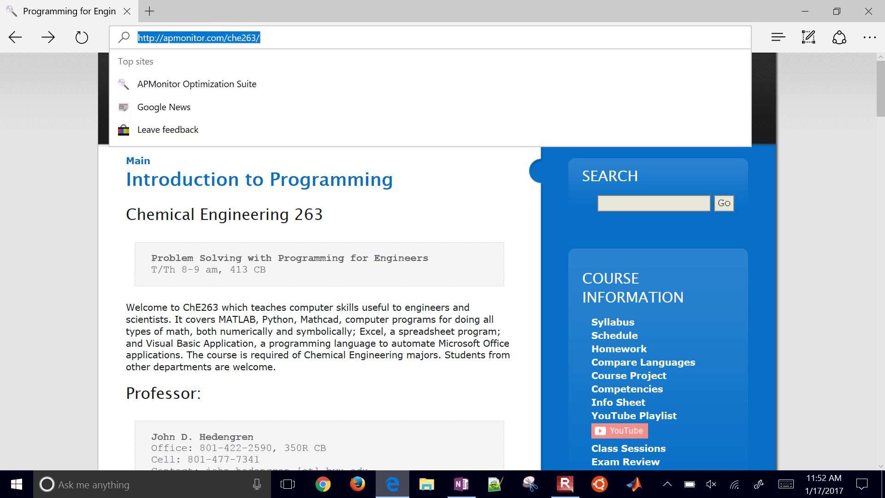
pyautogui.press('Escape')
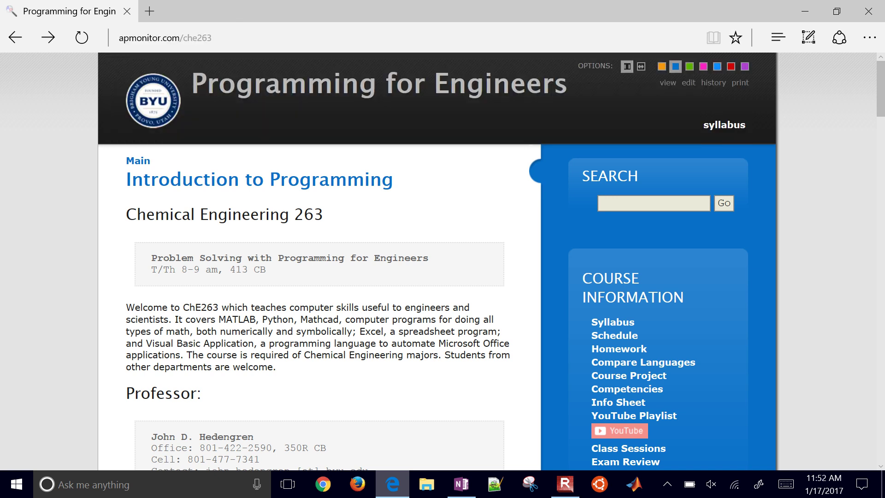
pyautogui.scroll(-5, 461, 259)
pyautogui.scroll(5, 712, 428)
pyautogui.click(426, 261)
pyautogui.scroll(-3, 258, 302)
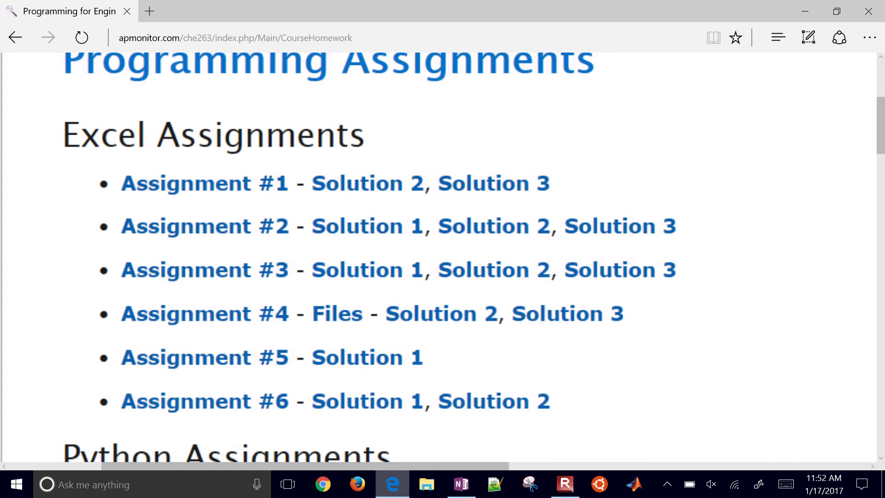
# - Open the Assignment #3 PDF and go to problem 4 on the benzene and toluene mixture
pyautogui.scroll(4, 259, 302)
pyautogui.click(152, 246)
pyautogui.scroll(-15, 438, 259)
pyautogui.scroll(-4, 438, 258)
pyautogui.scroll(9, 438, 258)
pyautogui.scroll(-2, 438, 258)
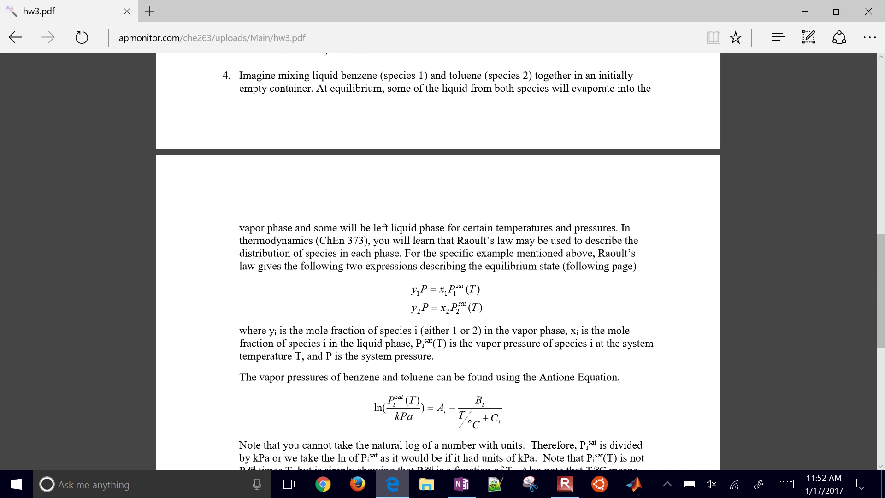
# - Switch to the OneNote page with the assignment and sketch a cylindrical container in red ink below the start of problem 4
pyautogui.hotkey('alt', 'Tab')
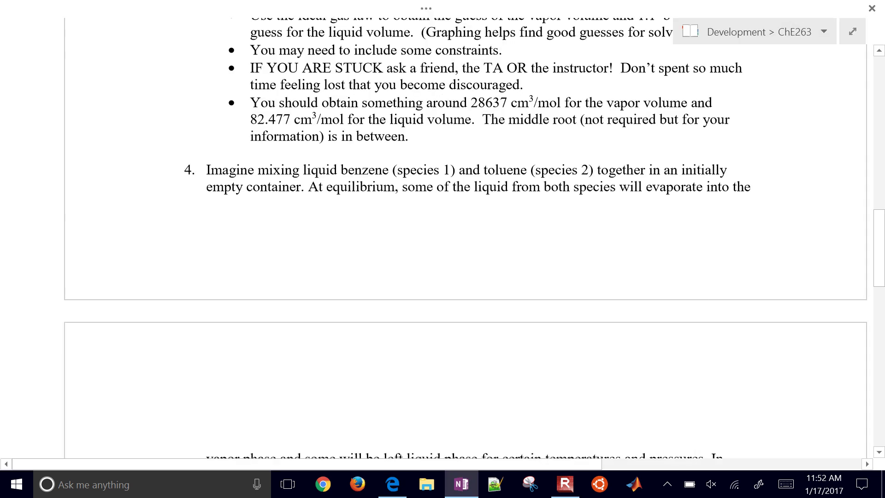
pyautogui.scroll(-2, 442, 239)
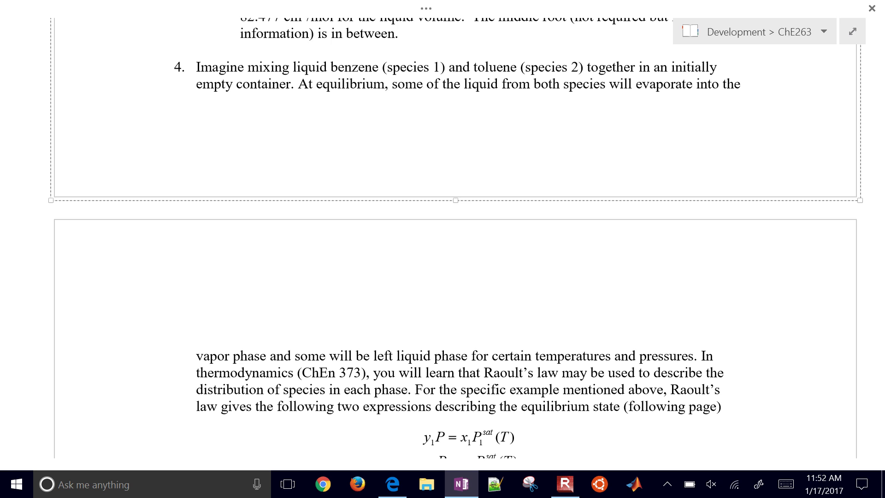
pyautogui.moveTo(302, 126)
pyautogui.mouseDown()
pyautogui.moveTo(318, 116)
pyautogui.moveTo(307, 130)
pyautogui.moveTo(328, 213)
pyautogui.moveTo(412, 114)
pyautogui.mouseUp()
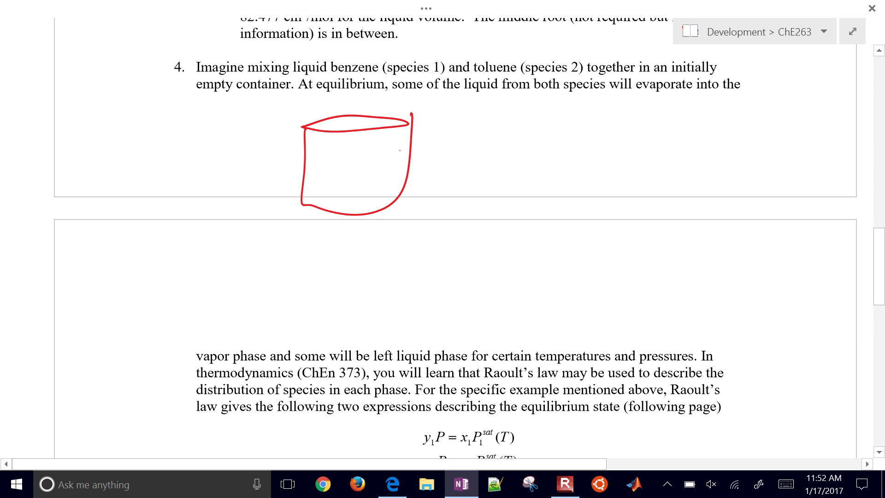
# - Draw a wavy liquid level inside the container and label the two phases "vap" and "liq" beside it
pyautogui.moveTo(311, 168)
pyautogui.mouseDown()
pyautogui.moveTo(409, 170)
pyautogui.moveTo(449, 213)
pyautogui.mouseUp()
pyautogui.click(436, 197)
pyautogui.click(435, 142)
pyautogui.moveTo(426, 145); pyautogui.dragTo(433, 150)
pyautogui.moveTo(446, 145); pyautogui.dragTo(454, 162)
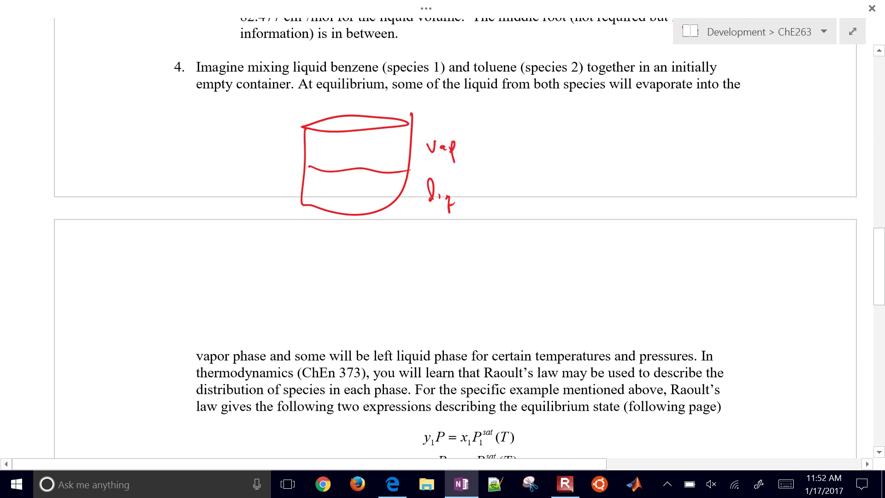
# - Handwrite the mole fractions y1 and y2 beside the vapor label and x1 and x2 beside the liquid label
pyautogui.moveTo(505, 118)
pyautogui.mouseDown()
pyautogui.moveTo(516, 176)
pyautogui.moveTo(535, 164)
pyautogui.mouseUp()
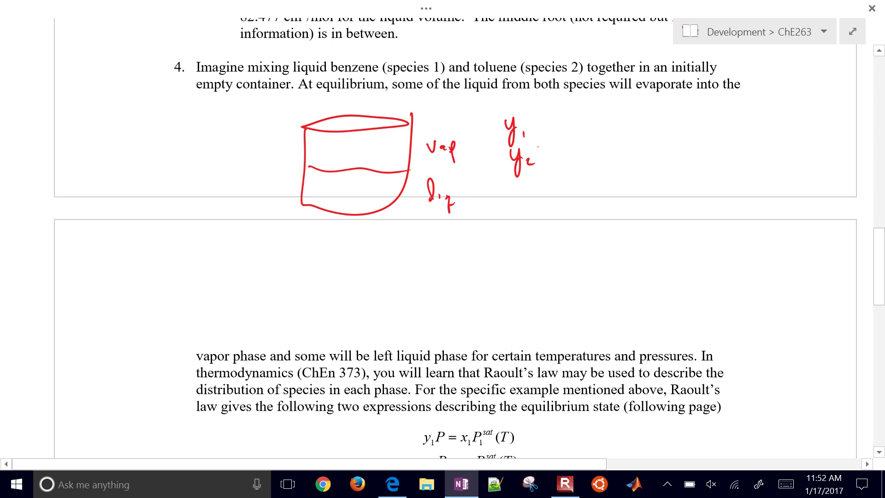
pyautogui.moveTo(494, 196)
pyautogui.mouseDown()
pyautogui.moveTo(509, 206)
pyautogui.moveTo(498, 206)
pyautogui.mouseUp()
pyautogui.moveTo(510, 204); pyautogui.dragTo(509, 228)
pyautogui.moveTo(511, 216)
pyautogui.mouseDown()
pyautogui.moveTo(500, 225)
pyautogui.moveTo(519, 233)
pyautogui.mouseUp()
# - Bracket the pair of Raoult's law equations and underline each one in red ink
pyautogui.scroll(-5, 455, 238)
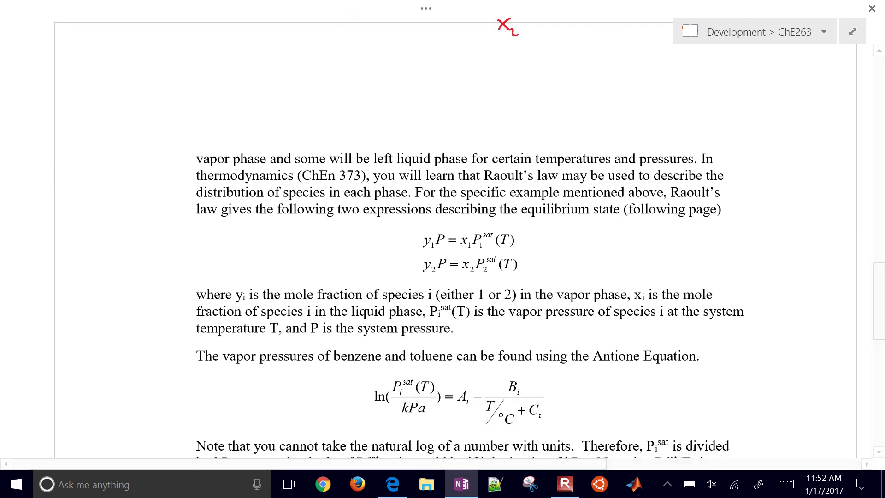
pyautogui.moveTo(419, 225); pyautogui.dragTo(412, 279)
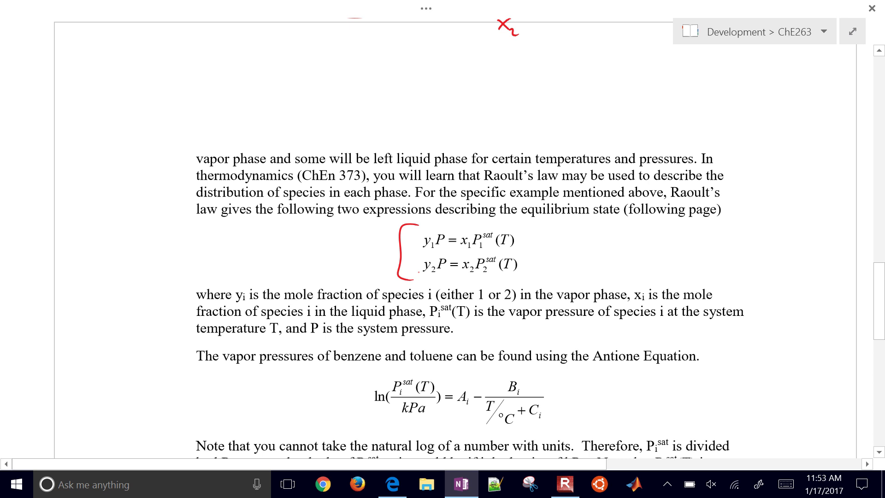
pyautogui.moveTo(421, 253); pyautogui.dragTo(506, 253)
pyautogui.moveTo(428, 279); pyautogui.dragTo(514, 278)
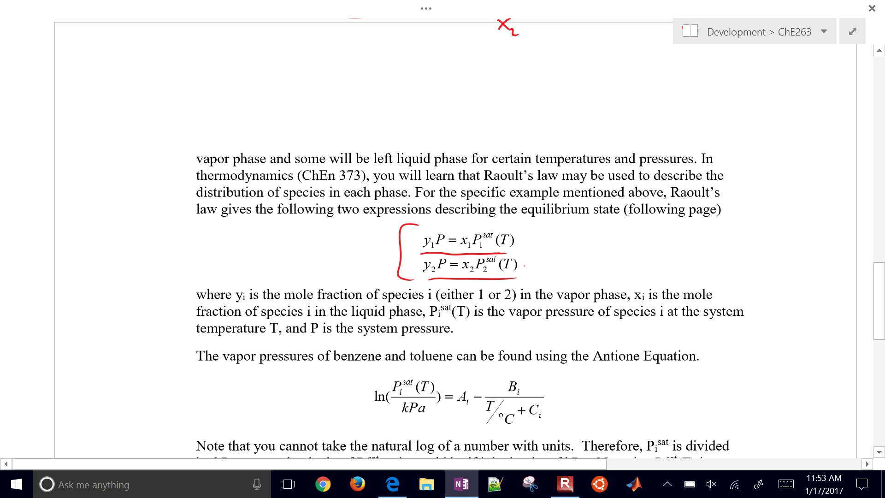
# - Draw arrows pointing to y1, P, x1 and the saturation pressure term in the first Raoult's law equation
pyautogui.moveTo(383, 239); pyautogui.dragTo(444, 228)
pyautogui.moveTo(444, 225); pyautogui.dragTo(471, 230)
pyautogui.moveTo(534, 220); pyautogui.dragTo(498, 230)
pyautogui.moveTo(501, 224); pyautogui.dragTo(497, 231)
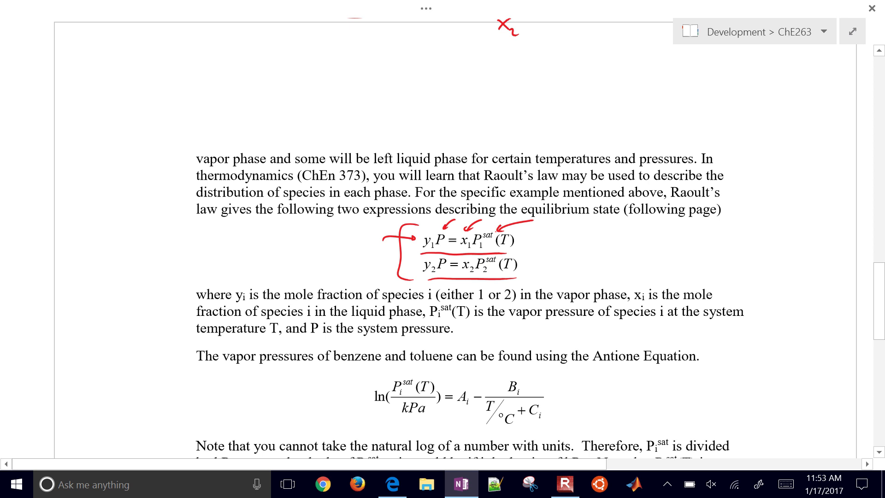
# - Handwrite "Benzene" beside the first Raoult's law equation and "Toluene" beside the second
pyautogui.moveTo(542, 234); pyautogui.dragTo(543, 246)
pyautogui.moveTo(541, 233)
pyautogui.mouseDown()
pyautogui.moveTo(545, 245)
pyautogui.moveTo(579, 241)
pyautogui.mouseUp()
pyautogui.moveTo(581, 238); pyautogui.dragTo(613, 232)
pyautogui.moveTo(551, 257); pyautogui.dragTo(552, 272)
pyautogui.moveTo(545, 258); pyautogui.dragTo(559, 255)
pyautogui.moveTo(566, 263); pyautogui.dragTo(614, 253)
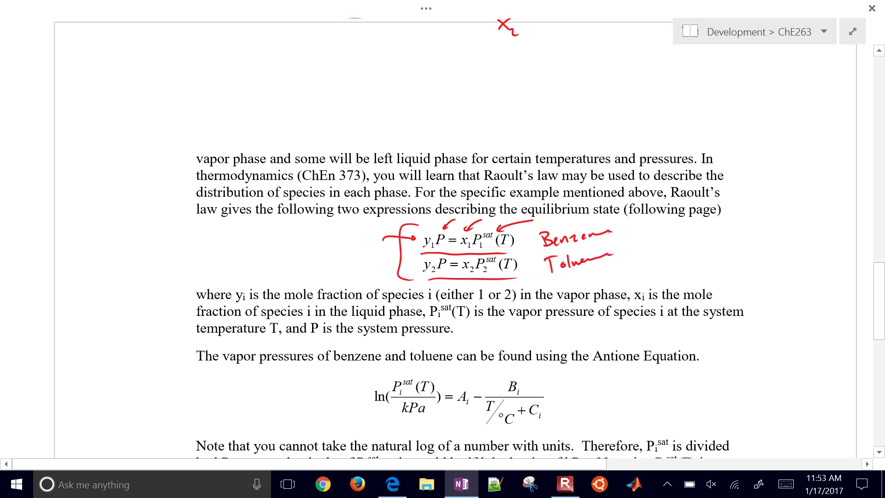
# - Circle the Antoine equation and draw arrows from it to the saturation pressure terms of both Raoult's law equations
pyautogui.moveTo(353, 379)
pyautogui.mouseDown()
pyautogui.moveTo(401, 366)
pyautogui.moveTo(578, 424)
pyautogui.moveTo(351, 385)
pyautogui.moveTo(359, 372)
pyautogui.mouseUp()
pyautogui.moveTo(523, 369)
pyautogui.mouseDown()
pyautogui.moveTo(530, 323)
pyautogui.moveTo(503, 290)
pyautogui.moveTo(512, 288)
pyautogui.mouseUp()
pyautogui.moveTo(532, 350); pyautogui.dragTo(526, 253)
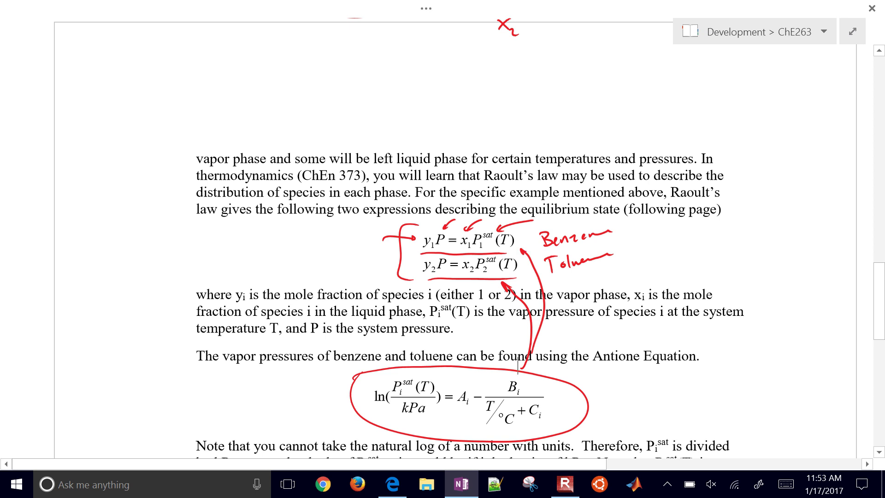
pyautogui.scroll(-10, 518, 367)
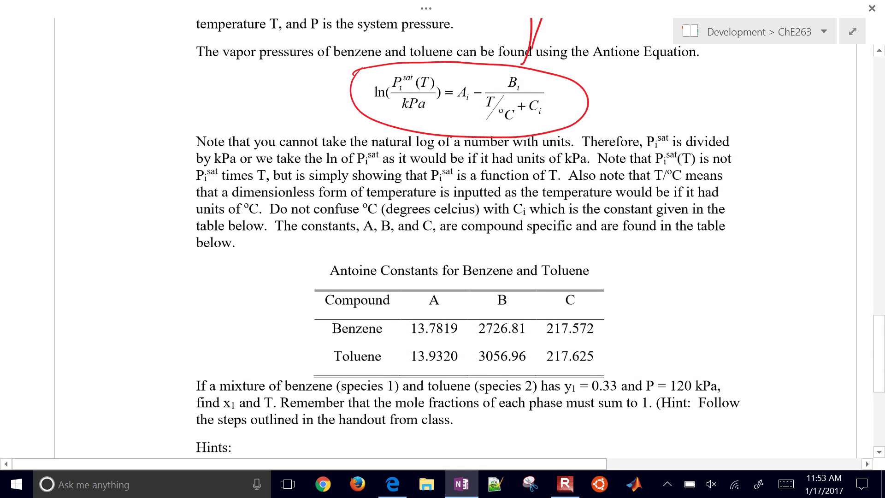
pyautogui.moveTo(293, 280)
pyautogui.mouseDown()
pyautogui.moveTo(609, 273)
pyautogui.moveTo(279, 330)
pyautogui.moveTo(334, 273)
pyautogui.mouseUp()
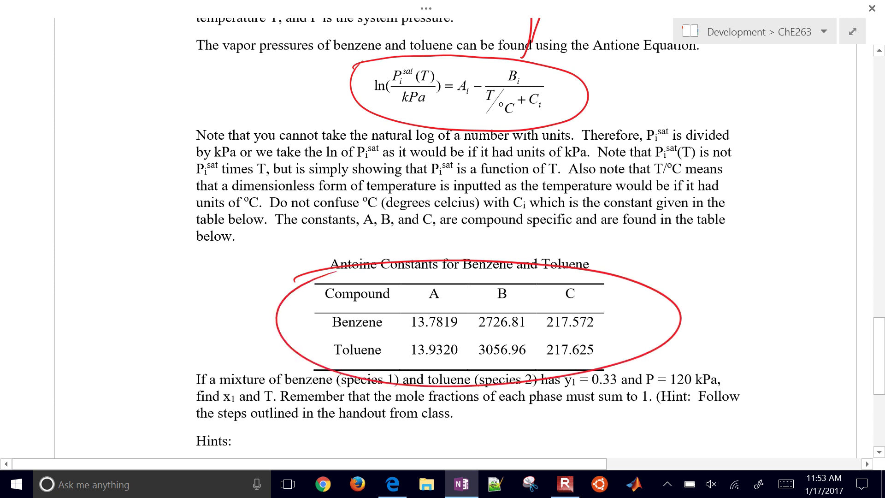
pyautogui.moveTo(645, 282); pyautogui.dragTo(648, 260)
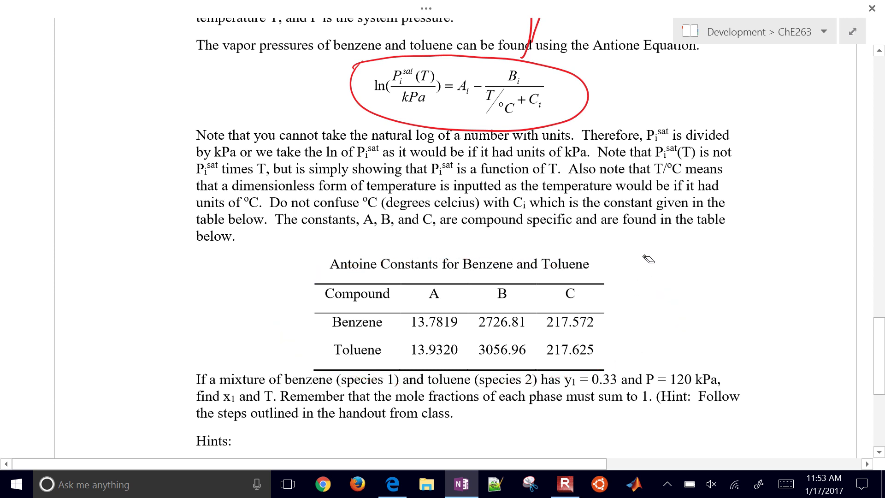
# - Circle the T/°C term in the denominator of the Antoine equation, erasing the first untidy circles
pyautogui.moveTo(495, 74)
pyautogui.mouseDown()
pyautogui.moveTo(480, 99)
pyautogui.moveTo(476, 86)
pyautogui.moveTo(505, 120)
pyautogui.moveTo(490, 103)
pyautogui.mouseUp()
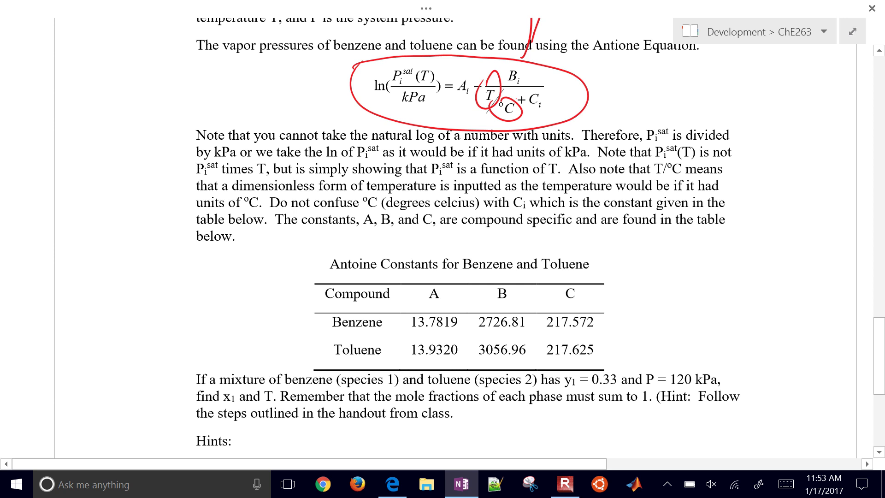
pyautogui.moveTo(491, 82); pyautogui.dragTo(507, 113)
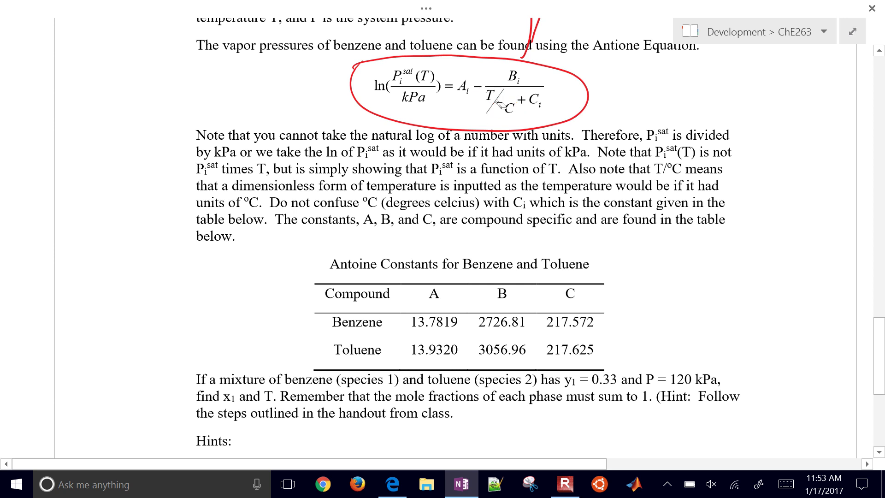
pyautogui.moveTo(485, 85)
pyautogui.mouseDown()
pyautogui.moveTo(512, 95)
pyautogui.moveTo(486, 84)
pyautogui.mouseUp()
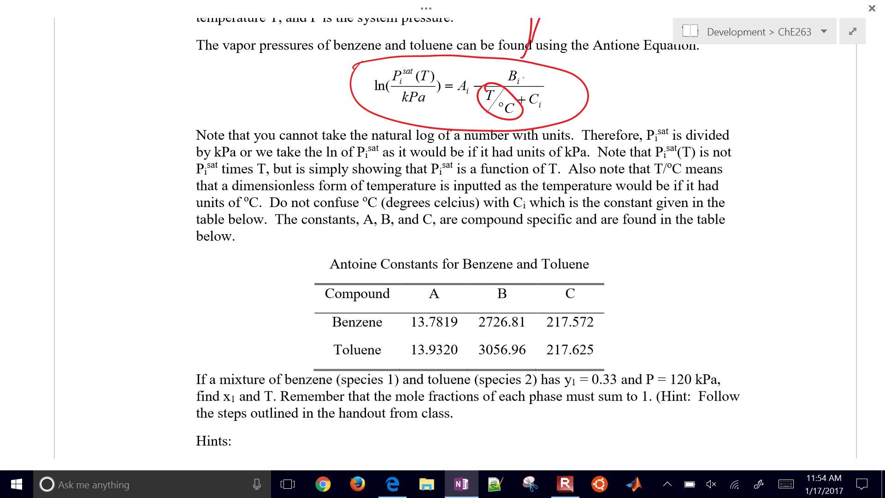
# - Underline y1 = 0.33 and P = 120 kPa in the problem statement and write "y2 = 1 - y1 = 0.67" with an arrow from y1
pyautogui.scroll(-3, 468, 238)
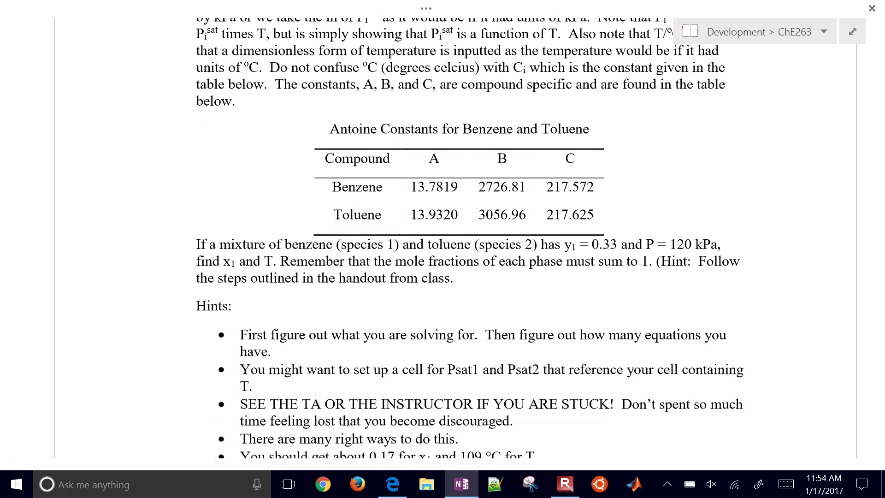
pyautogui.moveTo(570, 254); pyautogui.dragTo(715, 250)
pyautogui.moveTo(613, 231)
pyautogui.mouseDown()
pyautogui.moveTo(637, 207)
pyautogui.moveTo(652, 209)
pyautogui.mouseUp()
pyautogui.moveTo(656, 197)
pyautogui.mouseDown()
pyautogui.moveTo(650, 217)
pyautogui.moveTo(703, 198)
pyautogui.moveTo(715, 209)
pyautogui.moveTo(745, 192)
pyautogui.mouseUp()
pyautogui.moveTo(738, 197)
pyautogui.mouseDown()
pyautogui.moveTo(757, 183)
pyautogui.moveTo(766, 194)
pyautogui.mouseUp()
pyautogui.moveTo(777, 182)
pyautogui.mouseDown()
pyautogui.moveTo(773, 190)
pyautogui.moveTo(787, 194)
pyautogui.mouseUp()
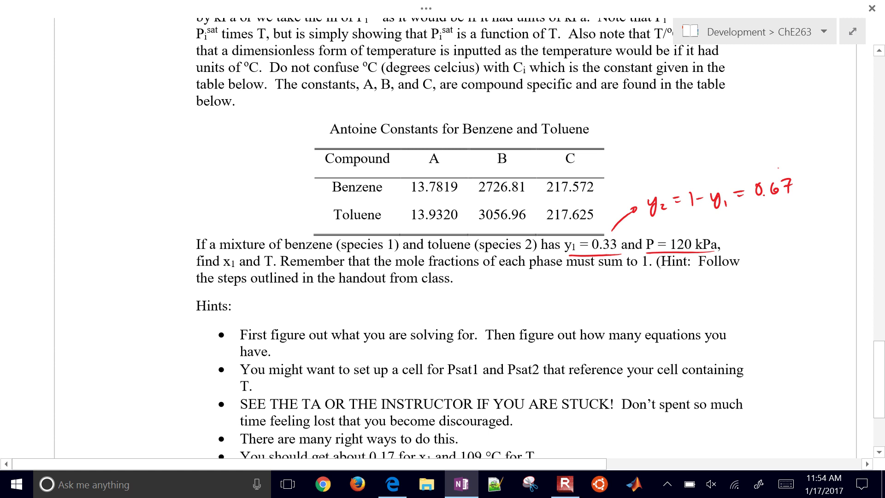
# - Underline the unknowns x1 and T in the problem statement, and write and circle "x2 = 1 - x1" below them
pyautogui.moveTo(221, 266); pyautogui.dragTo(269, 266)
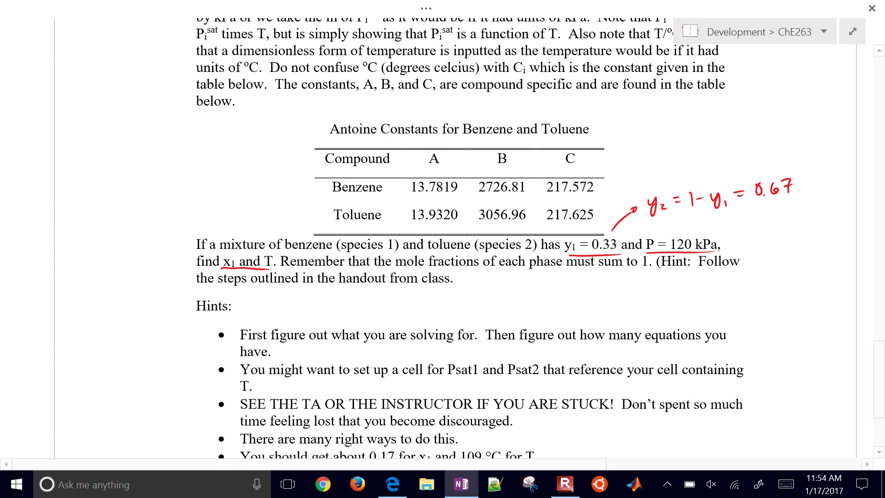
pyautogui.moveTo(247, 291)
pyautogui.mouseDown()
pyautogui.moveTo(255, 299)
pyautogui.moveTo(247, 299)
pyautogui.moveTo(265, 303)
pyautogui.mouseUp()
pyautogui.moveTo(267, 294); pyautogui.dragTo(317, 297)
pyautogui.moveTo(317, 290)
pyautogui.mouseDown()
pyautogui.moveTo(310, 297)
pyautogui.moveTo(326, 298)
pyautogui.moveTo(311, 298)
pyautogui.mouseUp()
pyautogui.click(323, 295)
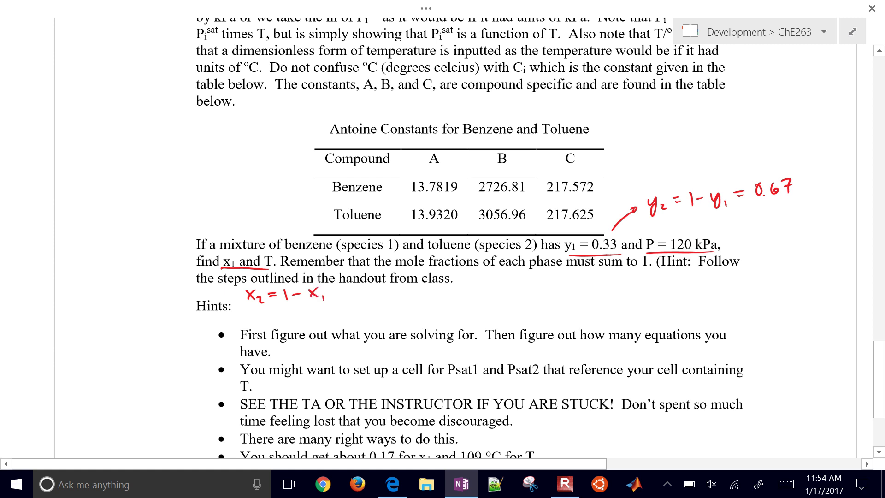
pyautogui.moveTo(239, 295)
pyautogui.mouseDown()
pyautogui.moveTo(277, 277)
pyautogui.moveTo(240, 285)
pyautogui.mouseUp()
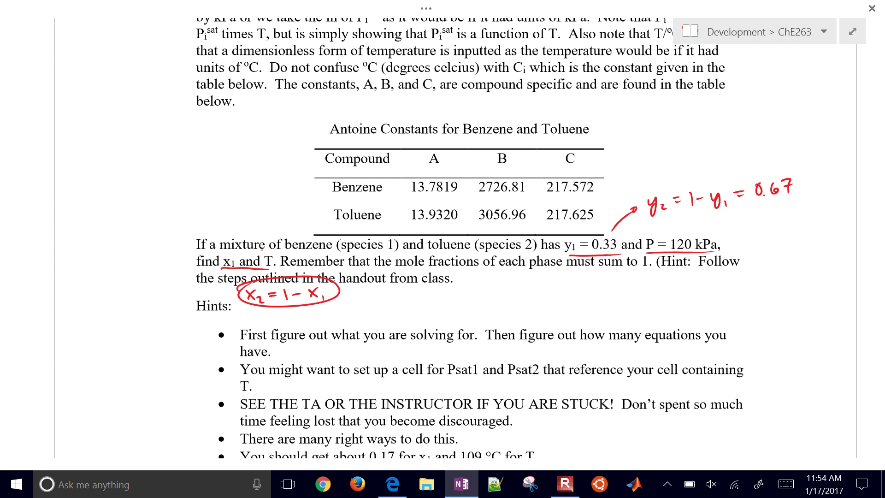
# - Underline the expected answers for x1 and T in the last hint
pyautogui.scroll(-3, 443, 249)
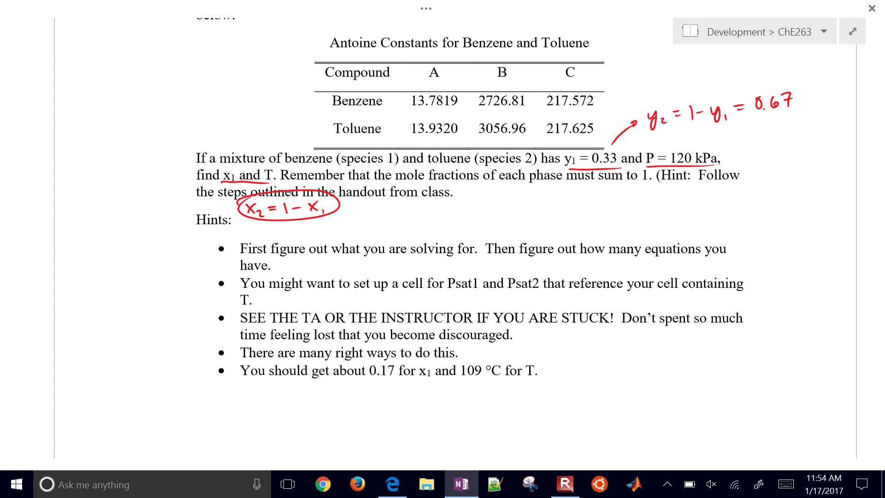
pyautogui.moveTo(381, 383); pyautogui.dragTo(538, 391)
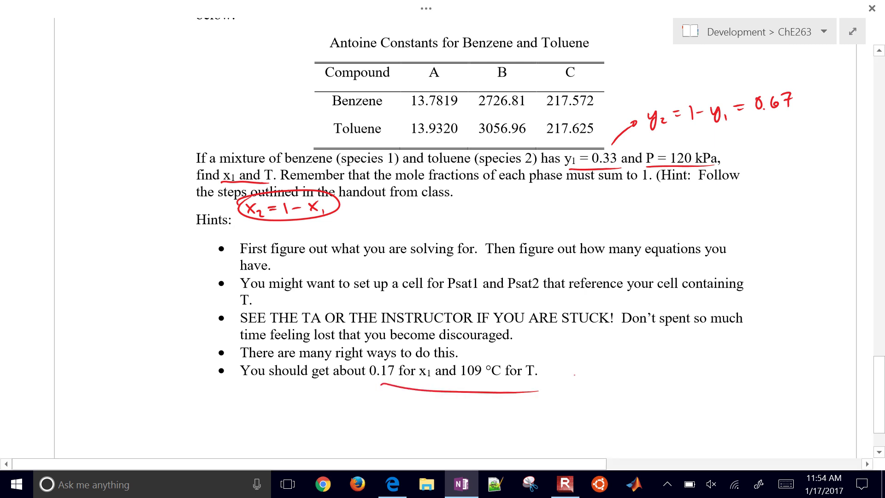
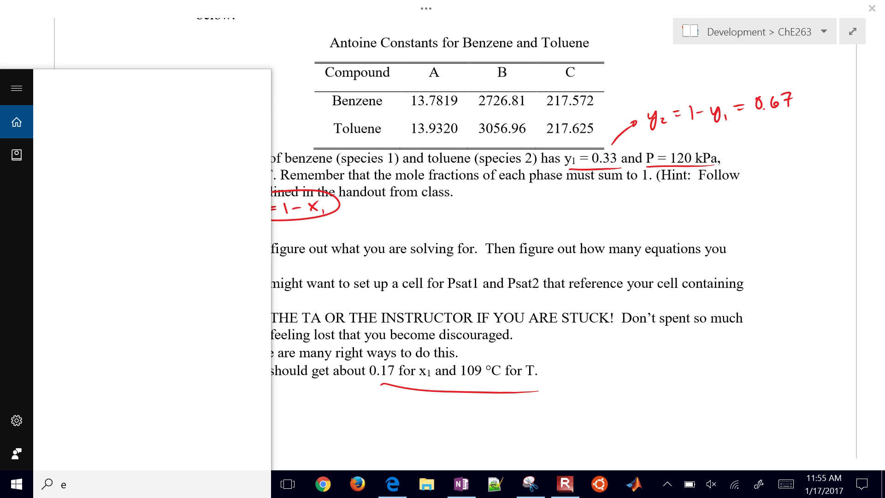
# - Switch to Excel with a new blank workbook and paste the copied Antoine constants table picture, placed over columns K to P
pyautogui.press('Return')
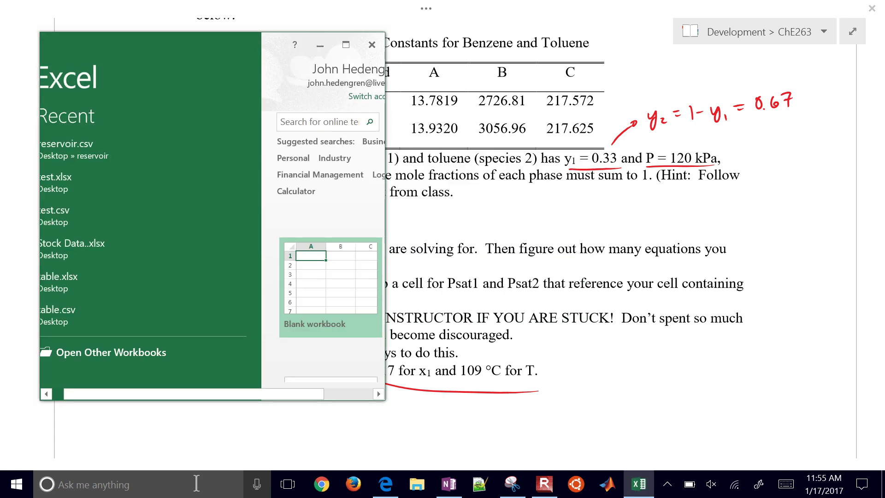
pyautogui.click(325, 281)
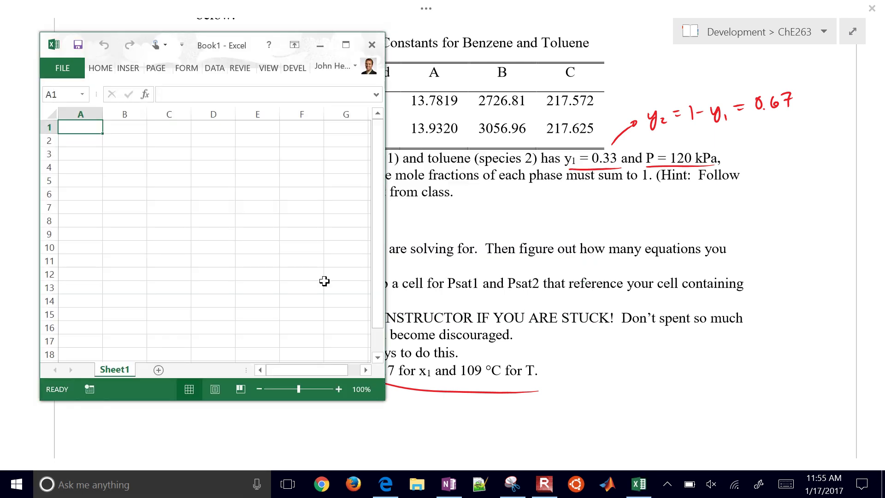
pyautogui.hotkey('ctrl', 'v')
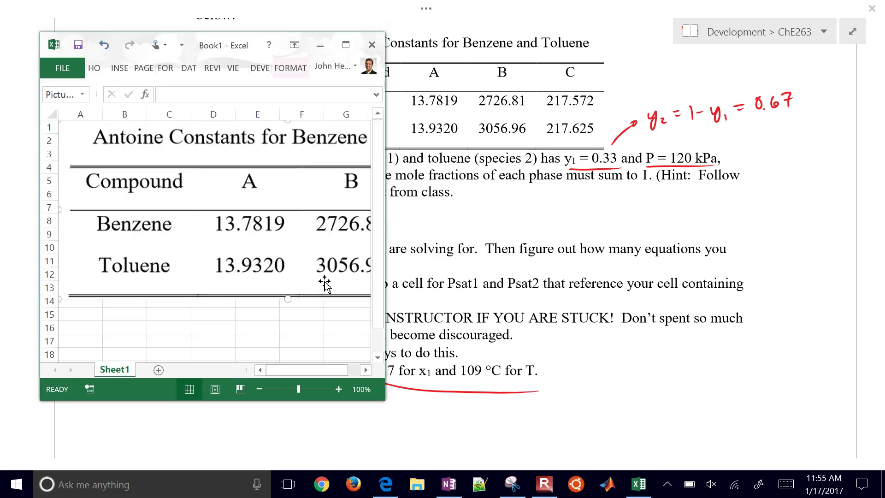
pyautogui.click(346, 44)
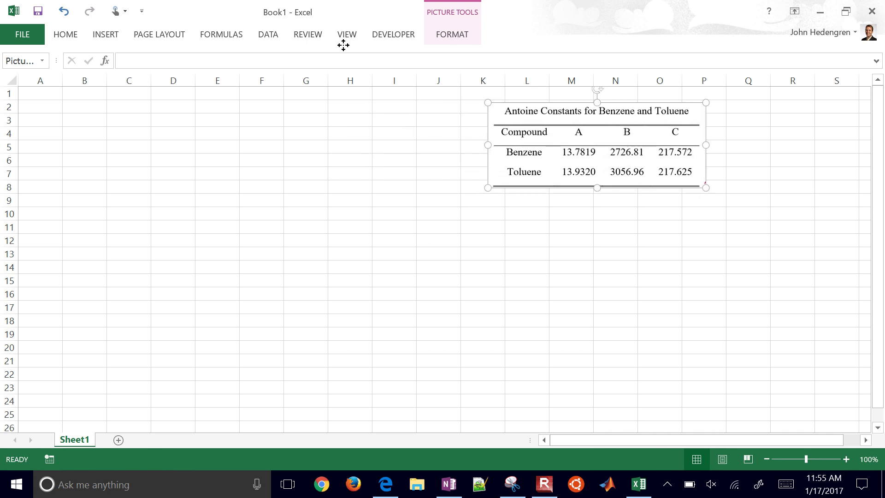
pyautogui.press('Escape')
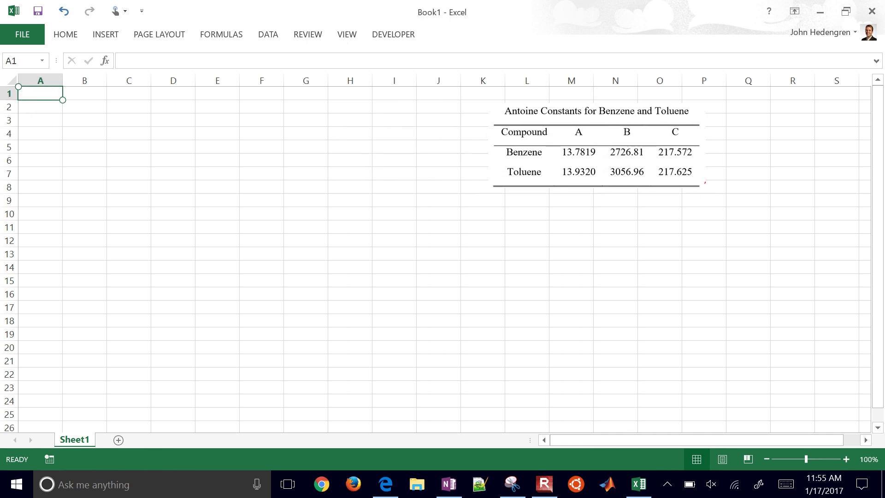
pyautogui.scroll(4, 344, 43)
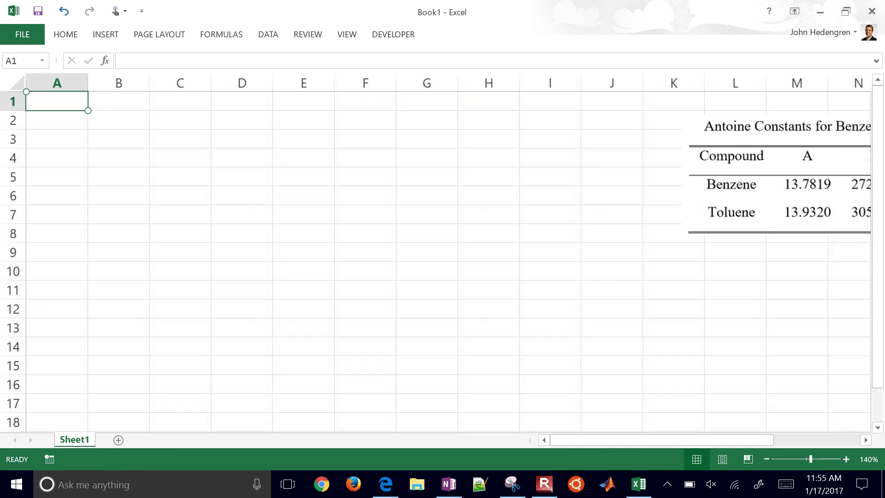
# - Move the Antoine constants table picture over columns I to M so the whole table fits in view
pyautogui.click(779, 185)
pyautogui.moveTo(779, 184); pyautogui.dragTo(637, 171)
pyautogui.click(56, 101)
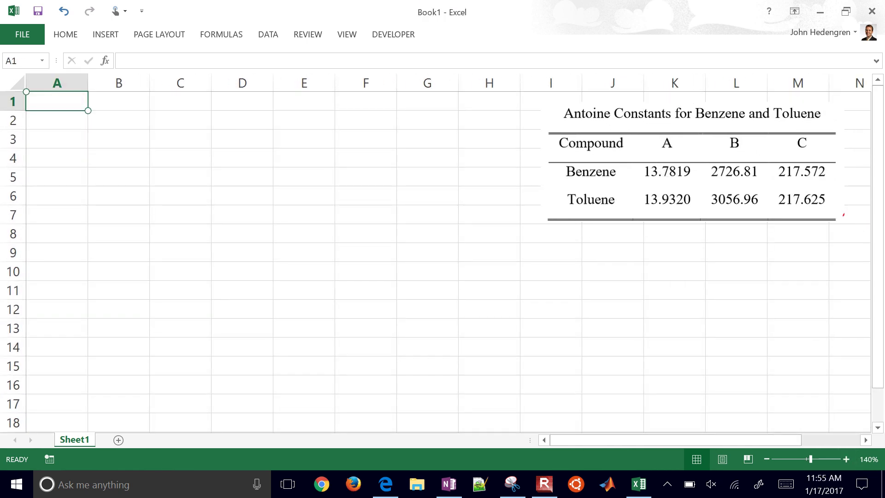
# - Enter the pressure in row 1 with the label P in A1, 120 in B1 and the unit kPa in C1
pyautogui.write('P')
pyautogui.press('Tab')
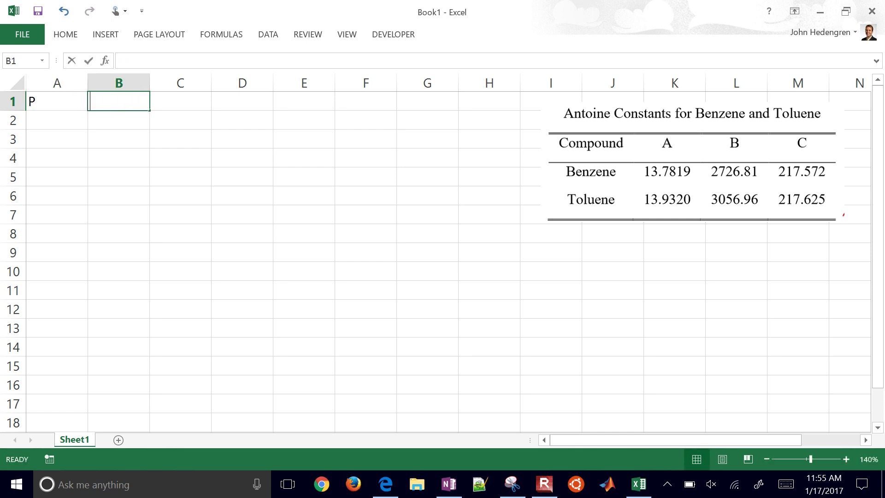
pyautogui.write('120')
pyautogui.press('Tab')
pyautogui.write('kP')
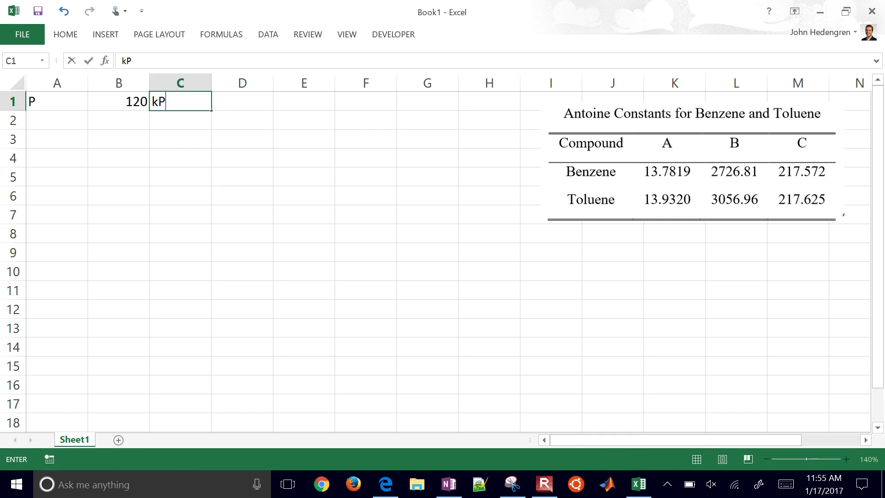
pyautogui.write('a')
pyautogui.press('Return')
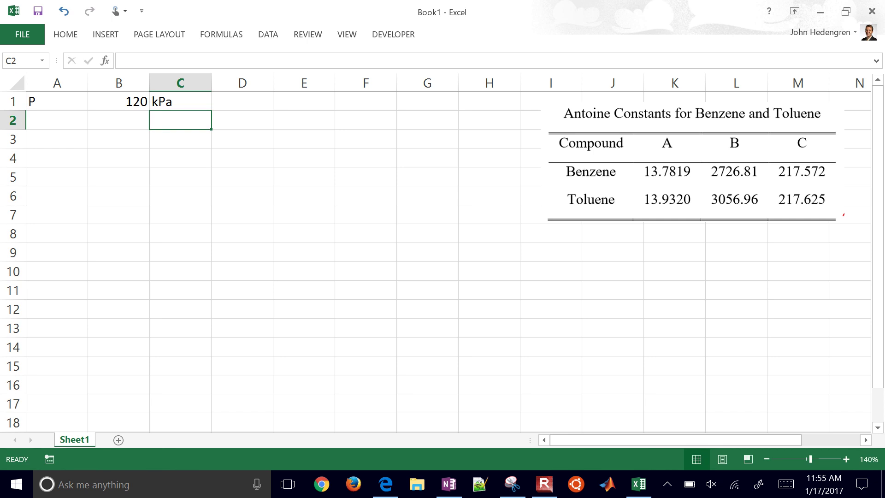
# - Enter the label y1 in A2 and its value 0.33 in B2
pyautogui.click(57, 121)
pyautogui.write('y1')
pyautogui.press('Tab')
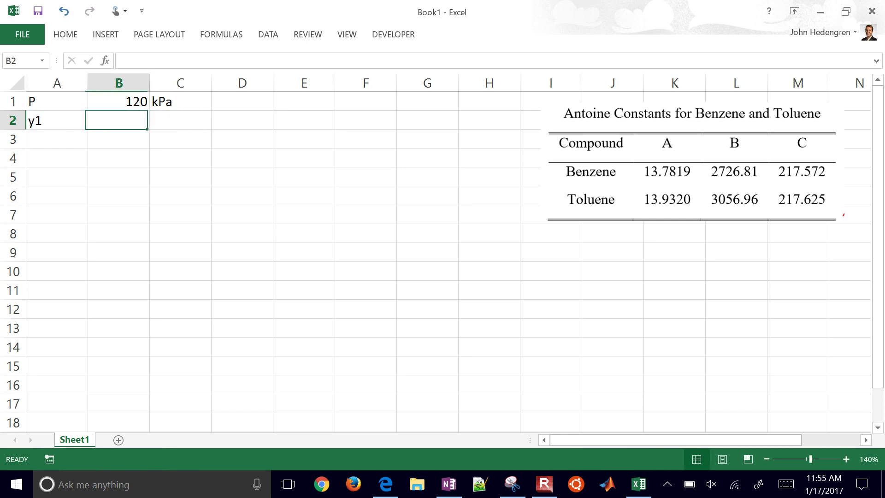
pyautogui.write('0.33')
pyautogui.hotkey('ctrl', 'Return')
# - Enter the label y2 in A3 and calculate it in B3 with the formula =1-B2
pyautogui.click(57, 139)
pyautogui.write('y1')
pyautogui.press('BackSpace')
pyautogui.write('2')
pyautogui.press('Tab')
pyautogui.write('=1')
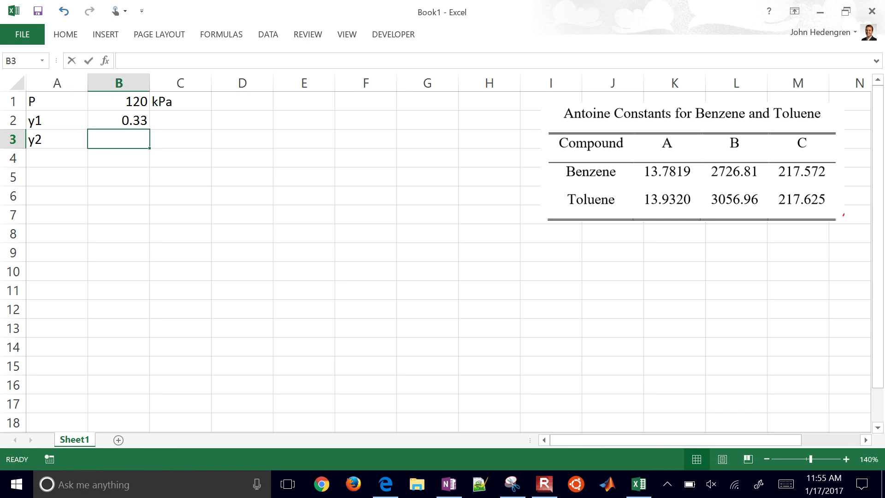
pyautogui.write('-')
pyautogui.press('Up')
pyautogui.hotkey('ctrl', 'Return')
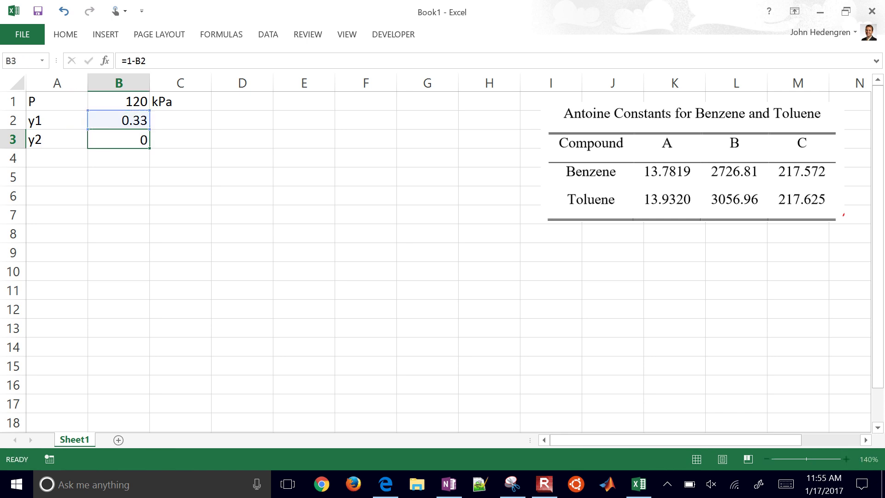
# - Enter the saturation pressure labels Psat_1 in A5 and Psat_2 in A6
pyautogui.press('Down')
pyautogui.press('Left')
pyautogui.press('Down')
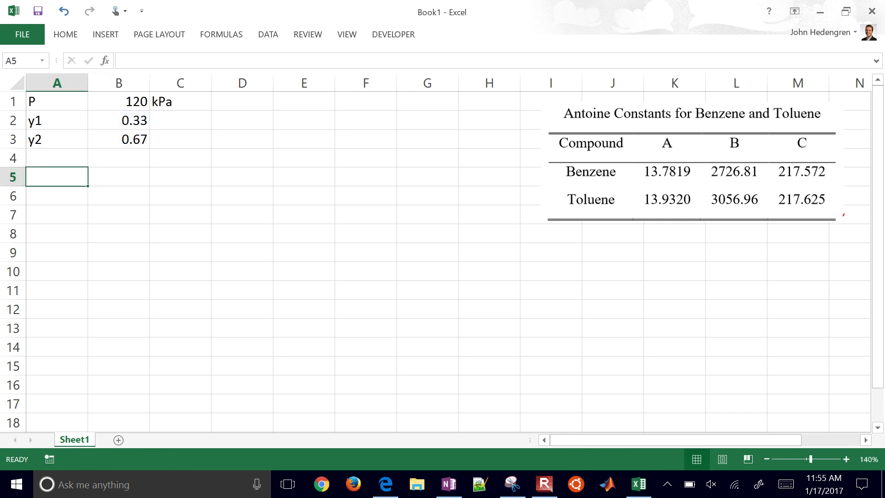
pyautogui.write('Ps')
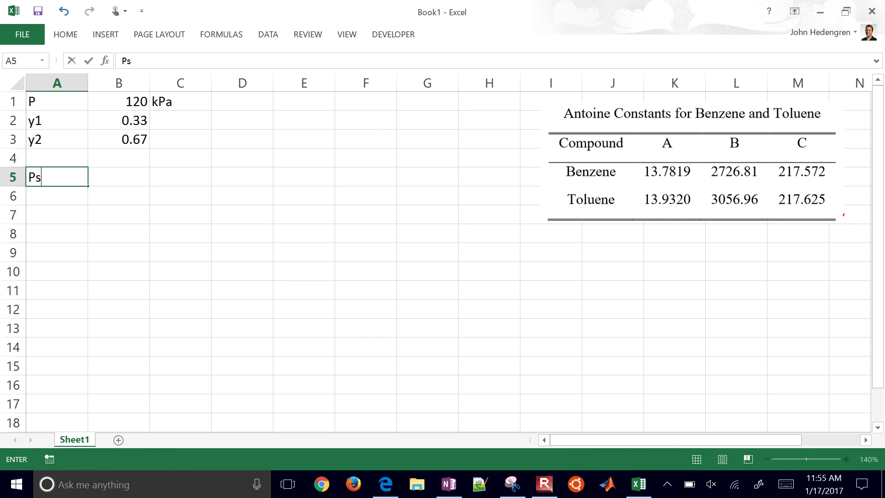
pyautogui.write('at_1')
pyautogui.press('Return')
pyautogui.write('Psat_')
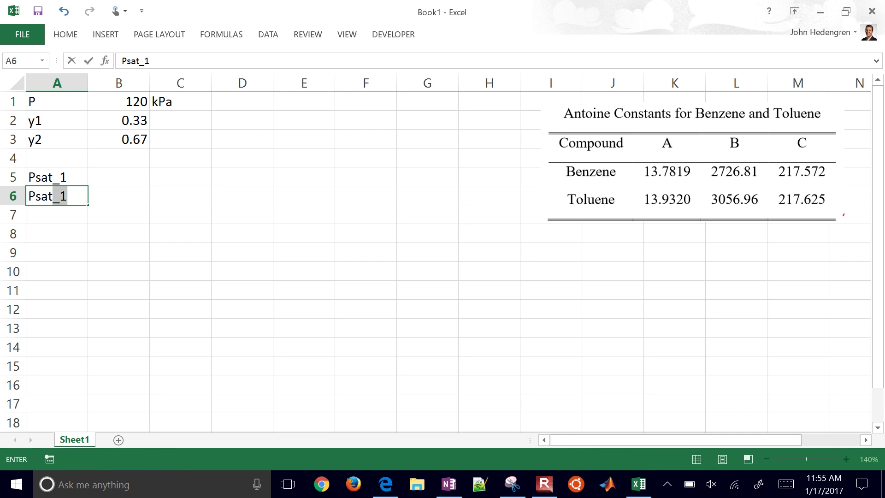
pyautogui.write('2')
pyautogui.press('Return')
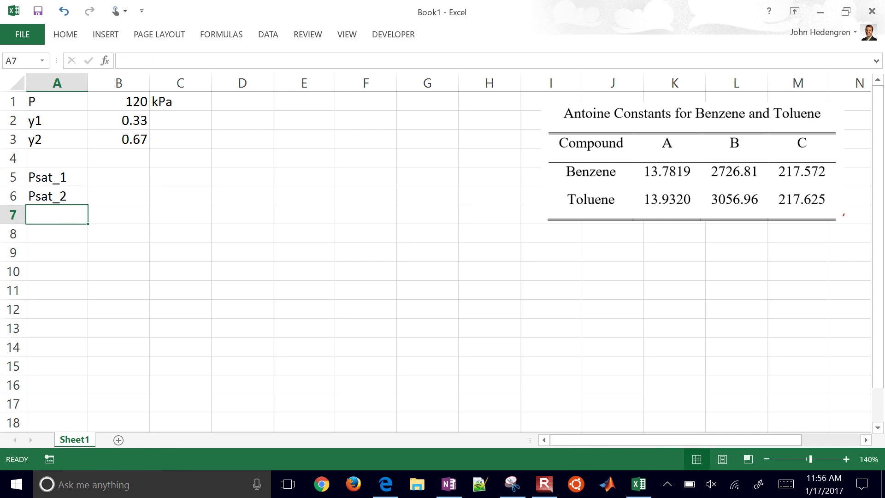
pyautogui.press('Up')
pyautogui.press('Up')
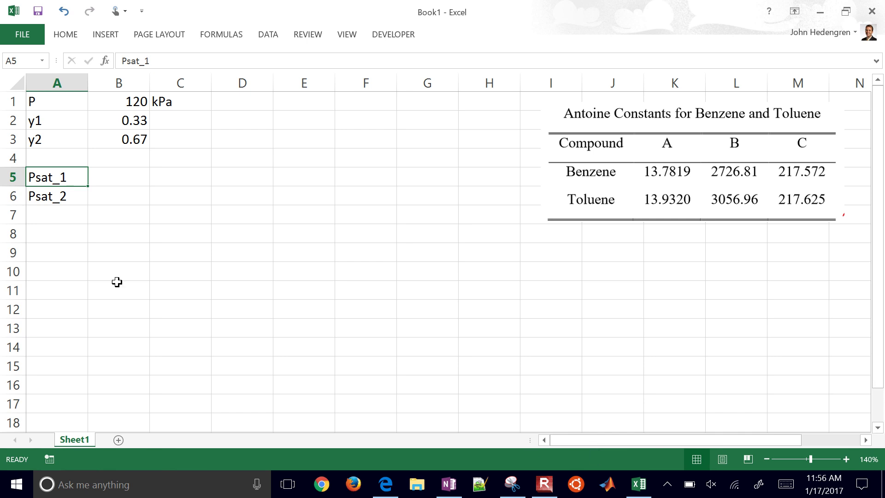
# - Label the unknowns in D1 to D3 as T (degC), x1 and x2
pyautogui.click(260, 94)
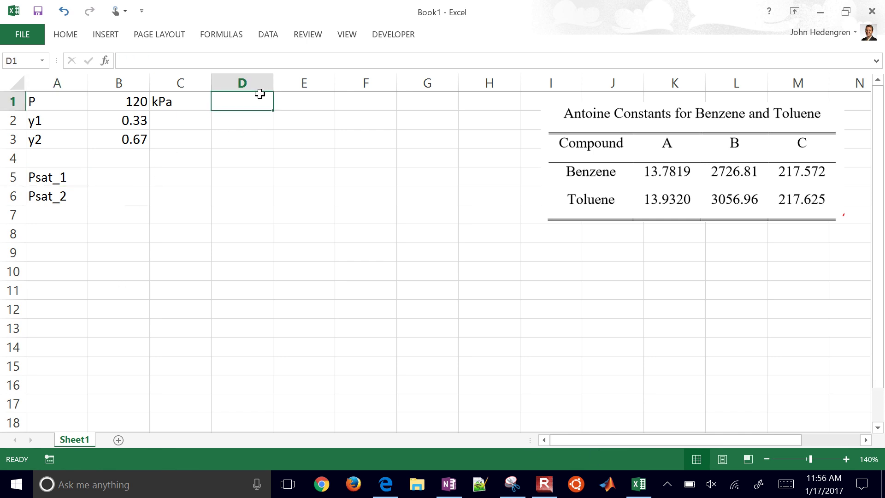
pyautogui.write('T (')
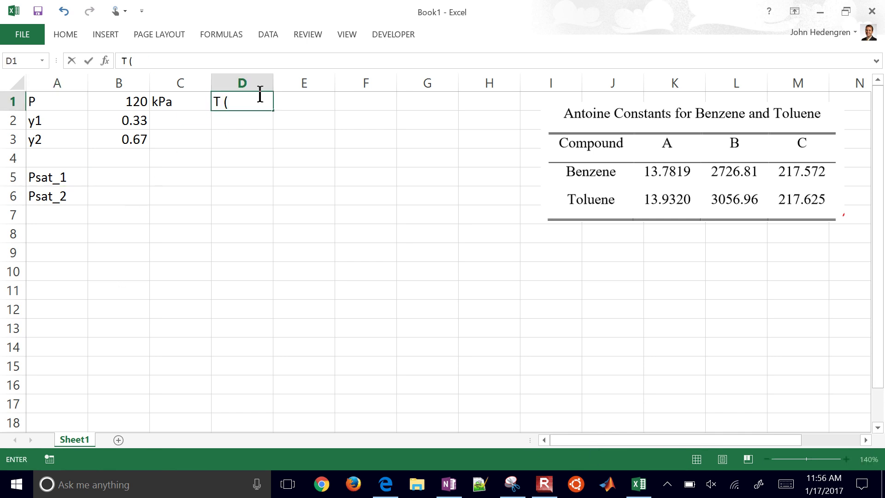
pyautogui.write('degC)')
pyautogui.press('Return')
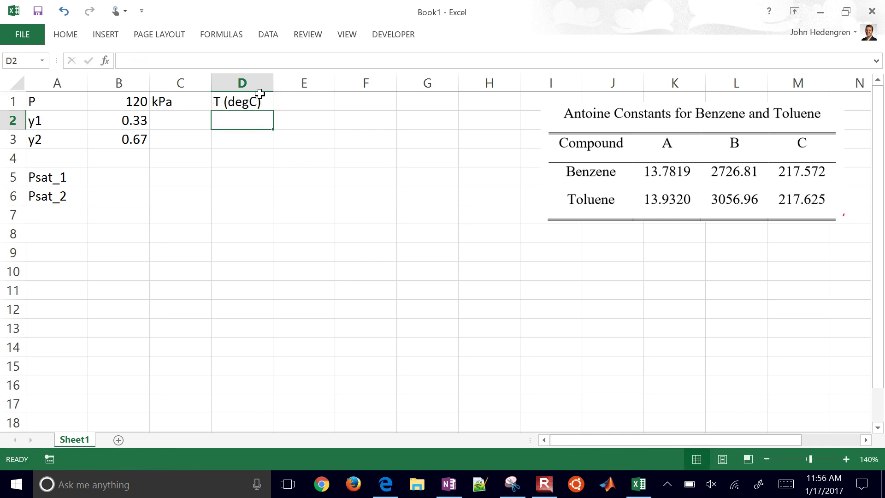
pyautogui.write('x1')
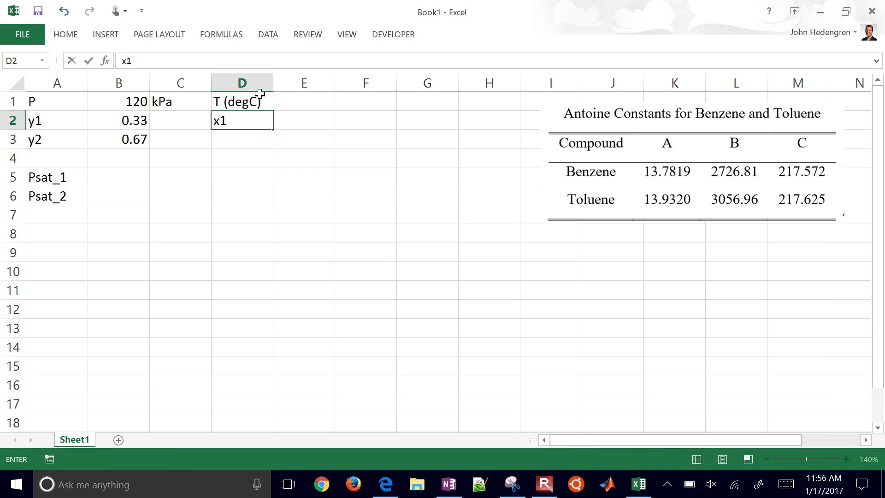
pyautogui.press('Return')
pyautogui.write('x2')
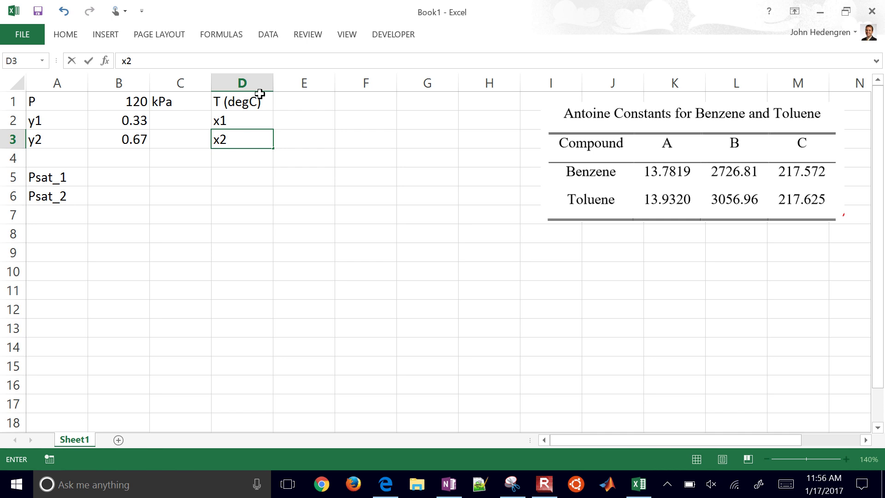
# - Enter 0.17 as the x1 value in E2 and calculate x2 in E3 with the formula =1-E2
pyautogui.press('Tab')
pyautogui.press('Up')
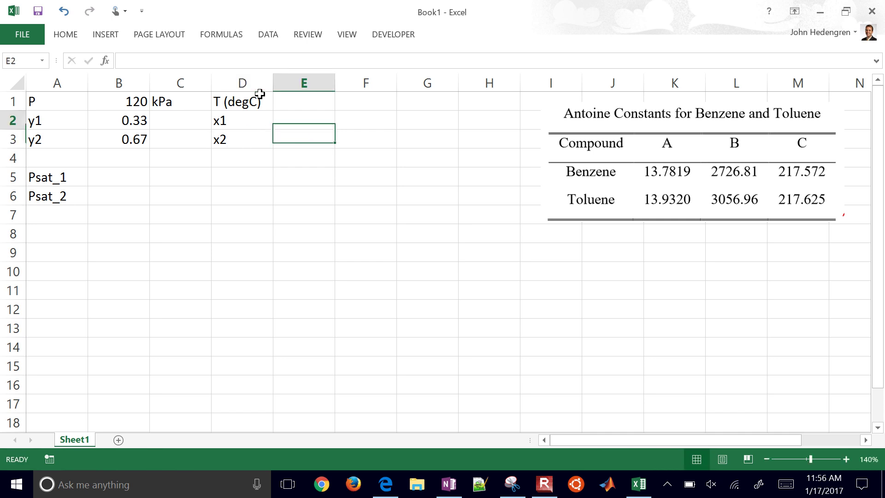
pyautogui.write('0.17')
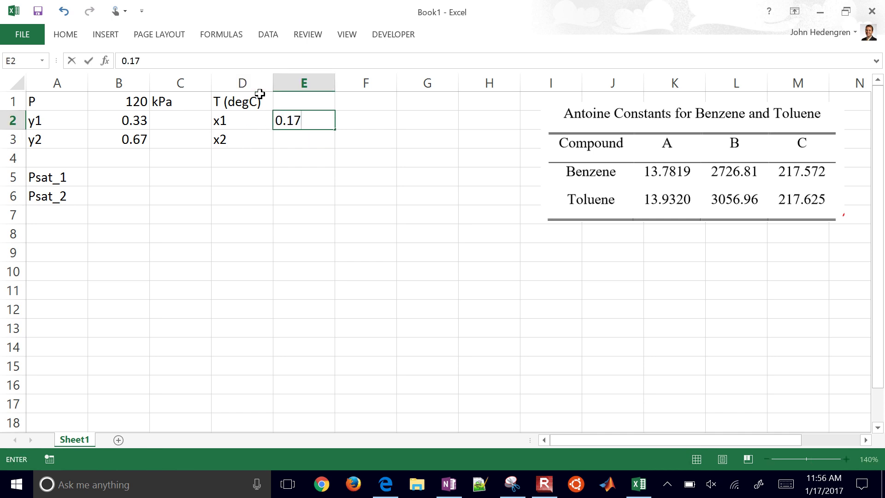
pyautogui.press('Return')
pyautogui.write('=1-')
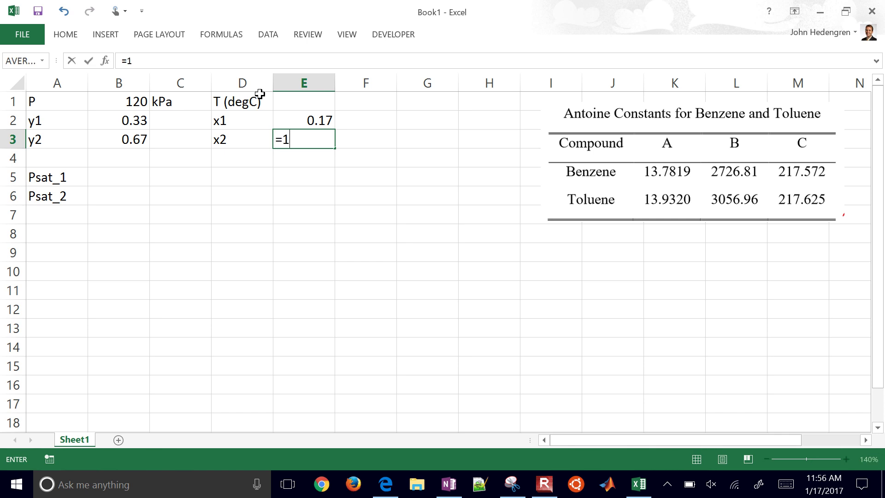
pyautogui.press('Up')
pyautogui.press('Return')
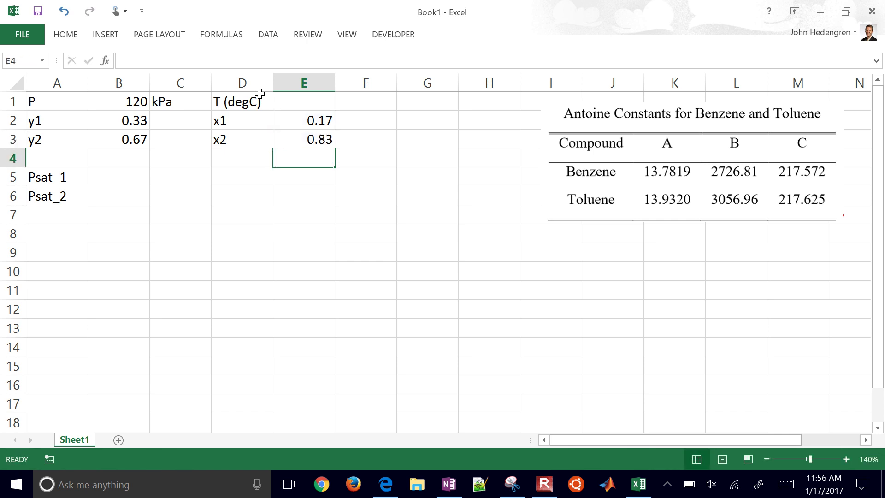
# - Enter 100 as the temperature value in E1 and its unit degC in F1
pyautogui.press('Up')
pyautogui.press('Up')
pyautogui.press('Up')
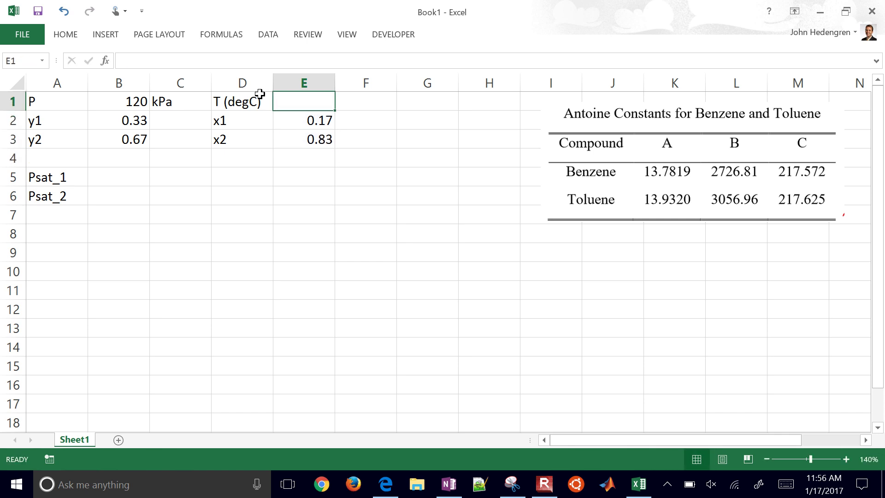
pyautogui.write('100')
pyautogui.press('Return')
pyautogui.press('Up')
pyautogui.press('Right')
pyautogui.write('deg ')
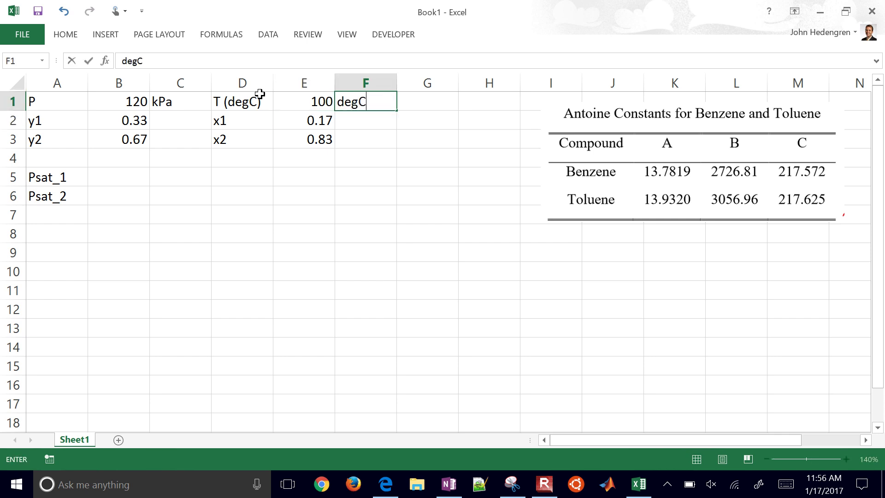
pyautogui.write('C')
pyautogui.press('Return')
# - Highlight the T and x1 values in E1:E2 with the standard yellow fill
pyautogui.press('Left')
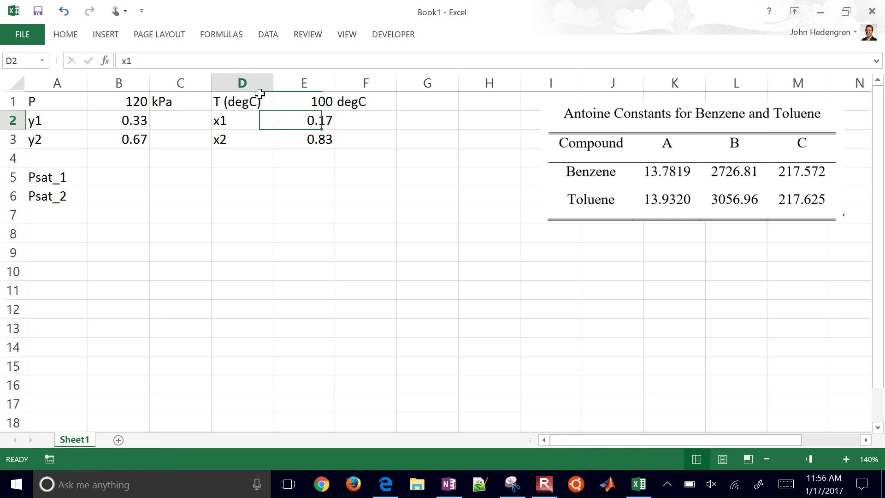
pyautogui.press('Up')
pyautogui.hotkey('shift', 'Down')
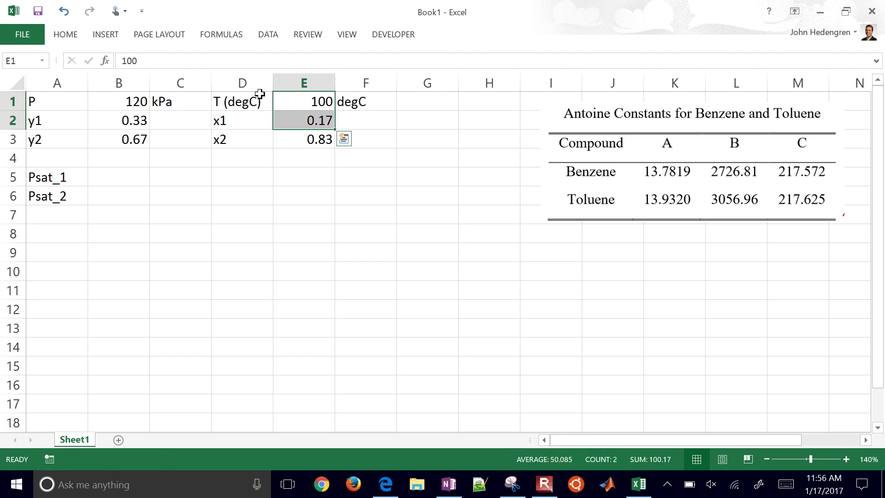
pyautogui.click(106, 34)
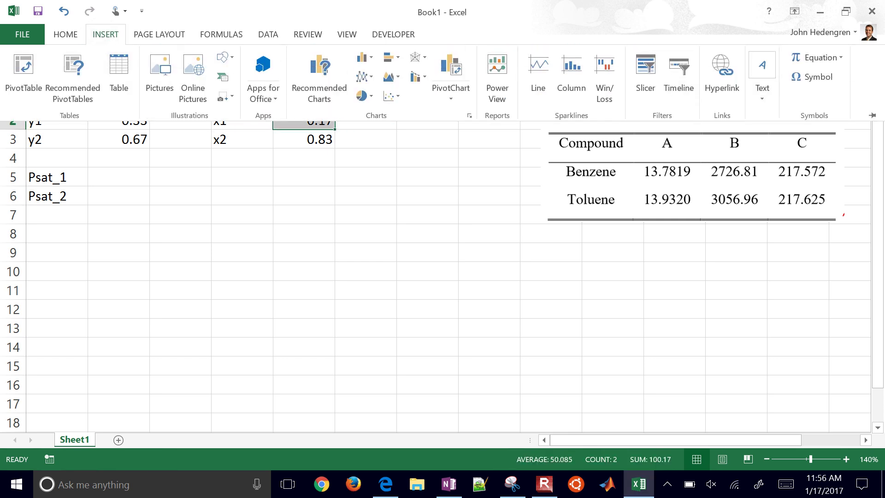
pyautogui.click(66, 34)
pyautogui.click(199, 91)
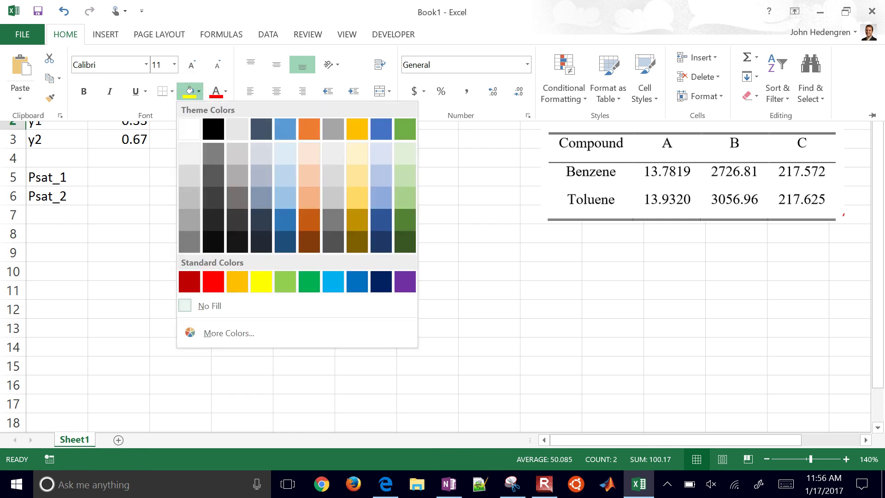
pyautogui.click(261, 282)
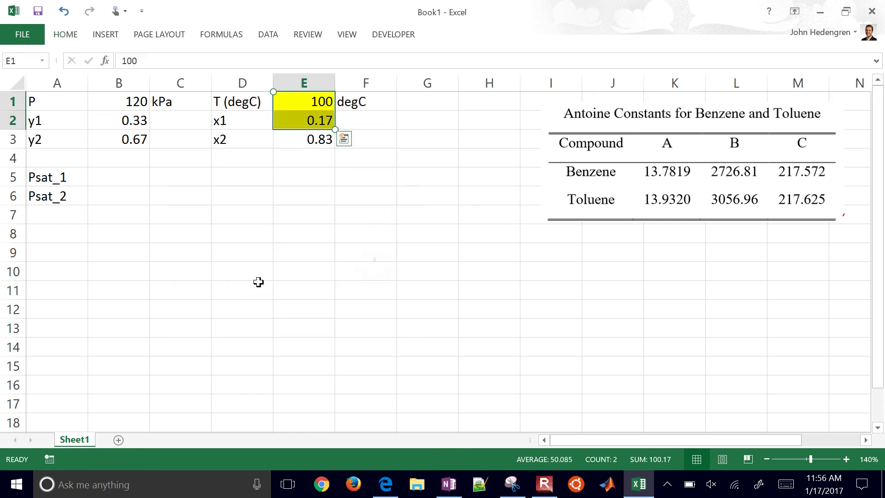
# - Enter the Antoine constant column headings A, B and C in cells B8, C8 and D8
pyautogui.press('Left')
pyautogui.press('Left')
pyautogui.press('Left')
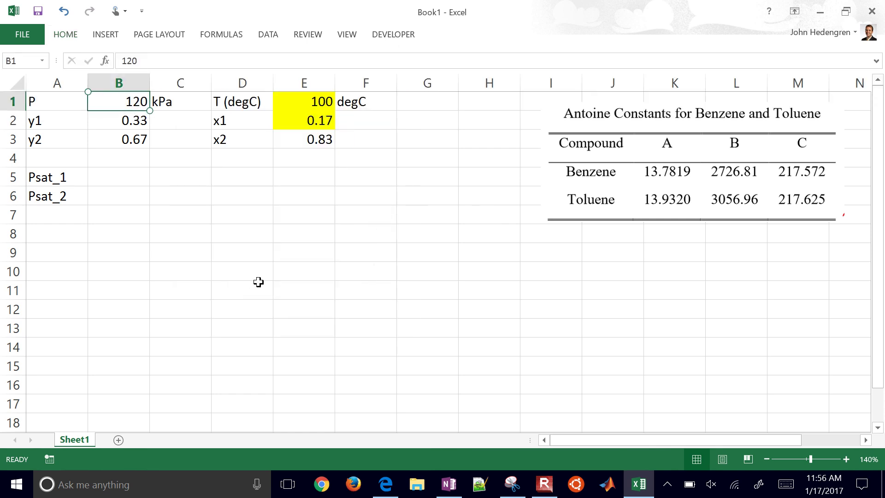
pyautogui.press('Down')
pyautogui.press('Down')
pyautogui.press('Down')
pyautogui.press('Down')
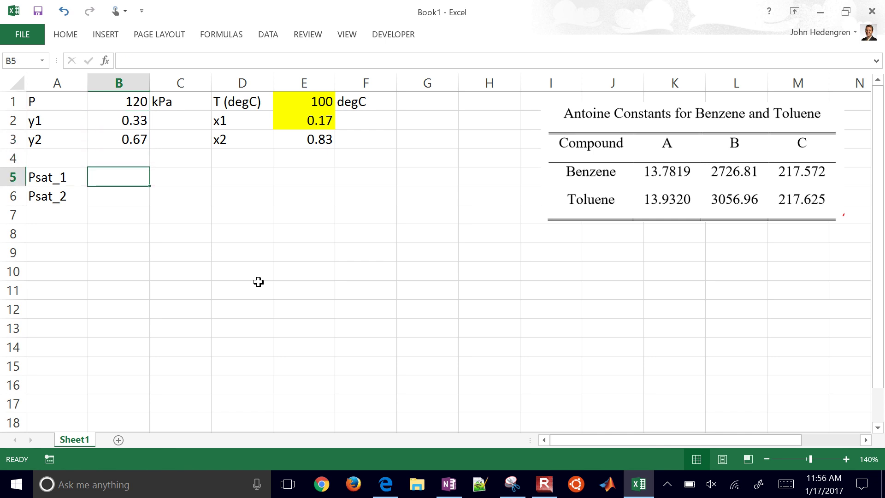
pyautogui.press('Down')
pyautogui.press('Down')
pyautogui.press('Down')
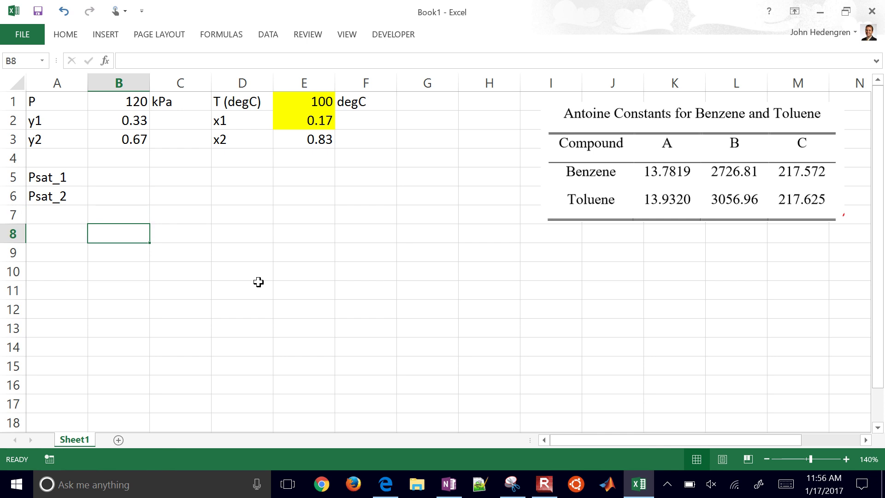
pyautogui.write('A')
pyautogui.press('Tab')
pyautogui.write('B')
pyautogui.press('Tab')
pyautogui.write('C')
pyautogui.press('Return')
# - Label the Antoine constant rows Benzene in A9 and Toluene in A10
pyautogui.press('Left')
pyautogui.write('Benzene')
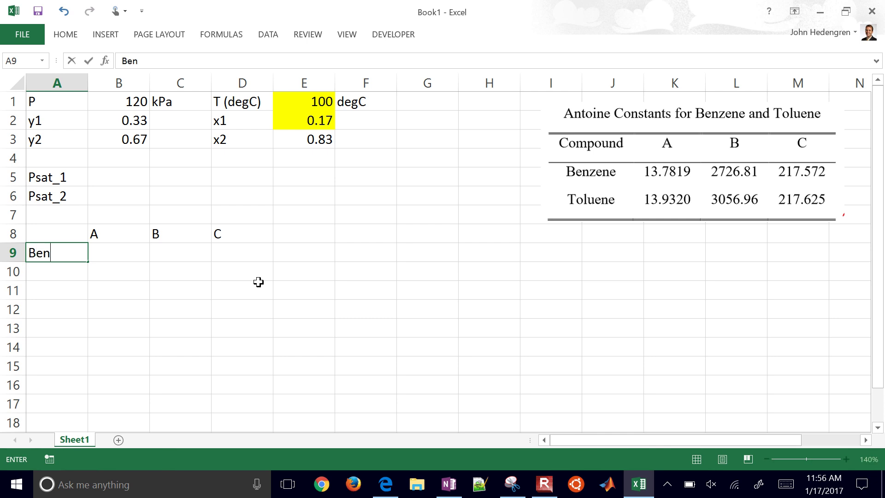
pyautogui.press('Return')
pyautogui.write('Toluen')
pyautogui.press('BackSpace')
pyautogui.write('ene')
pyautogui.press('Tab')
# - Enter the benzene Antoine constants 13.7819, 2726.81 and 217.572 in cells B9, C9 and D9
pyautogui.press('Up')
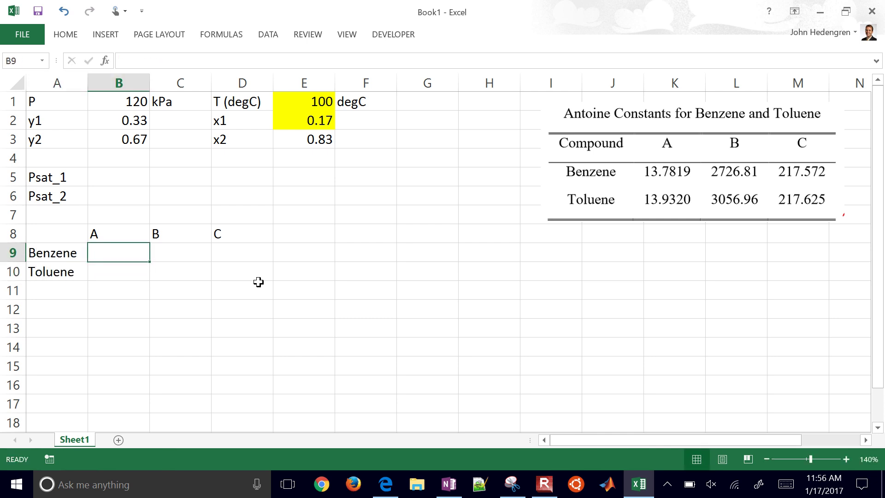
pyautogui.write('13.7819')
pyautogui.press('Tab')
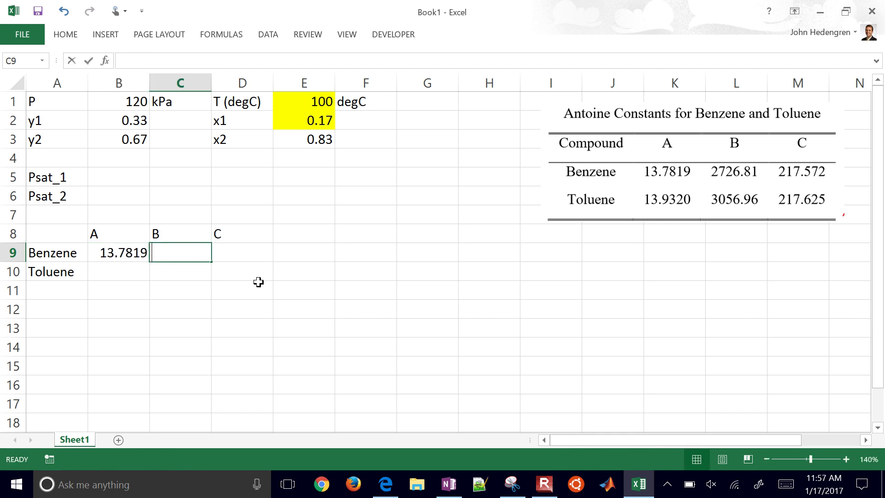
pyautogui.write('2726.81')
pyautogui.press('Tab')
pyautogui.write('217')
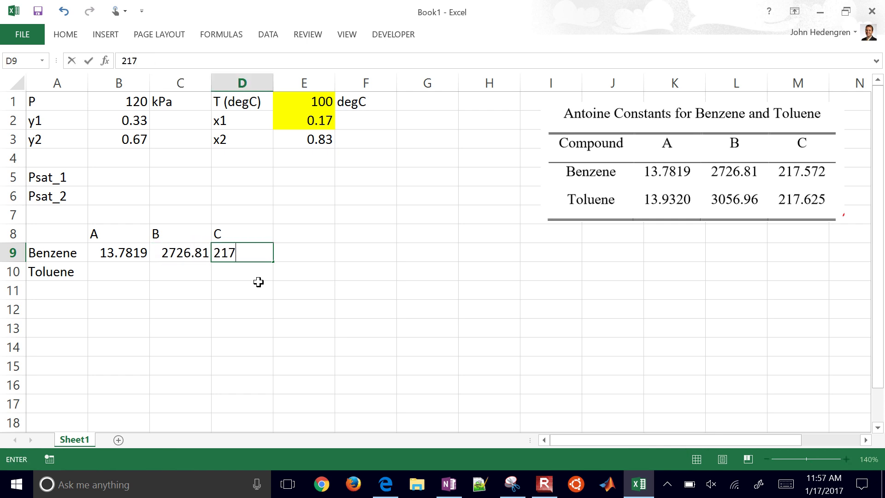
pyautogui.write('.572')
pyautogui.press('Return')
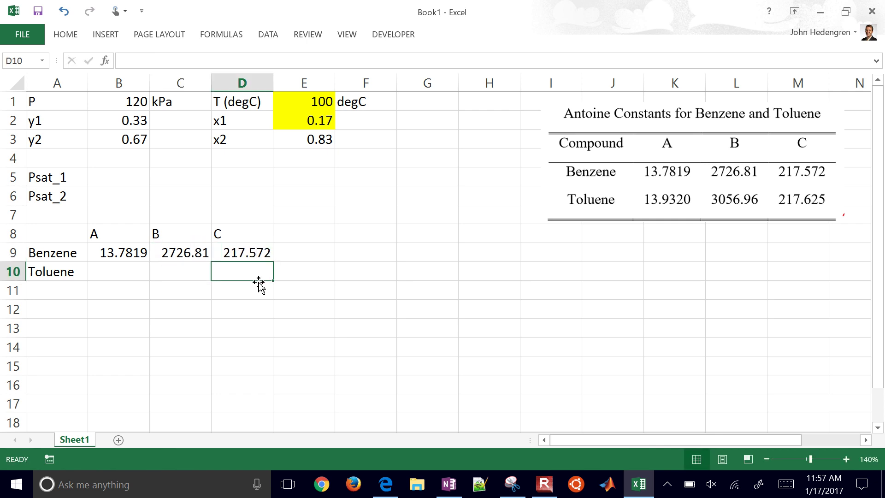
# - Enter the toluene Antoine constants 13.9320, 3056.96 and 217.625 in cells B10, C10 and D10
pyautogui.press('Left')
pyautogui.press('Left')
pyautogui.write('13.9320')
pyautogui.press('Tab')
pyautogui.write('3056.96')
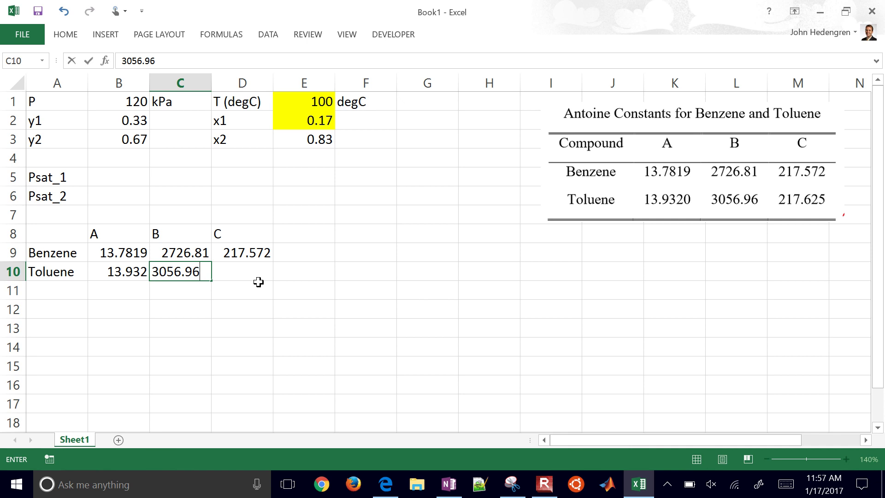
pyautogui.press('Tab')
pyautogui.write('27')
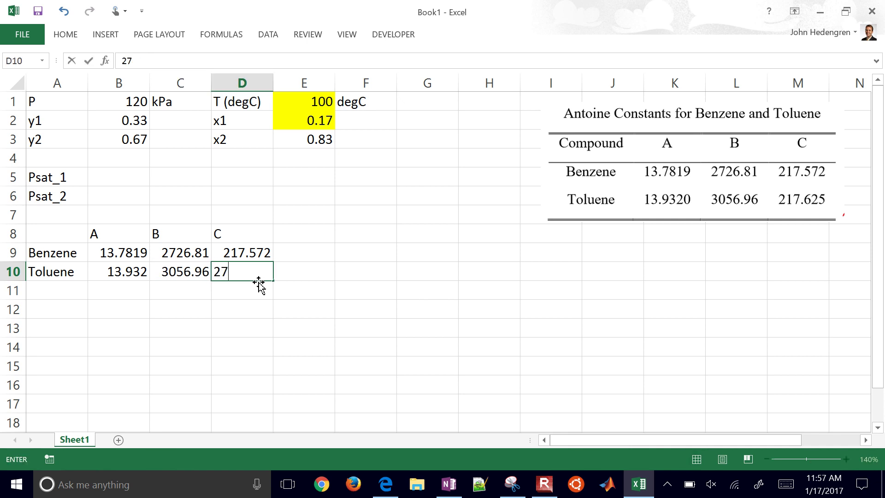
pyautogui.press('BackSpace')
pyautogui.write('17.625')
pyautogui.press('Tab')
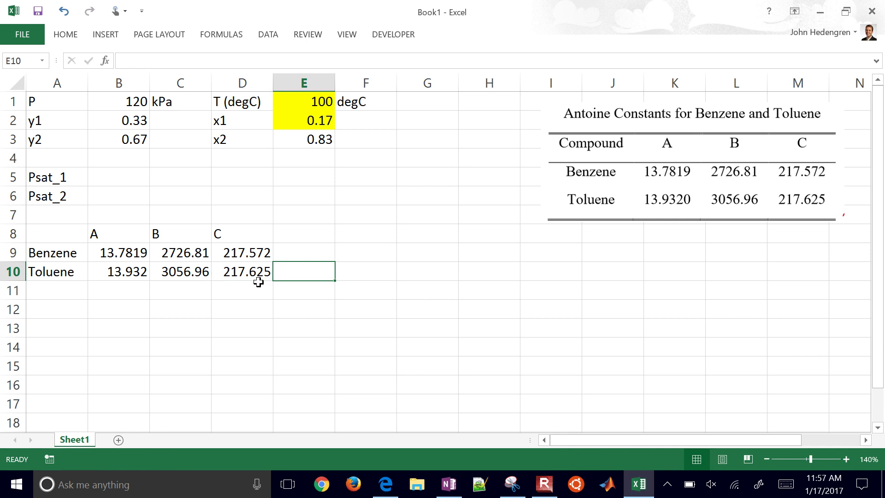
pyautogui.press('Up')
pyautogui.press('Up')
pyautogui.press('Up')
pyautogui.press('Up')
pyautogui.press('Left')
pyautogui.press('Left')
pyautogui.press('Left')
pyautogui.press('Up')
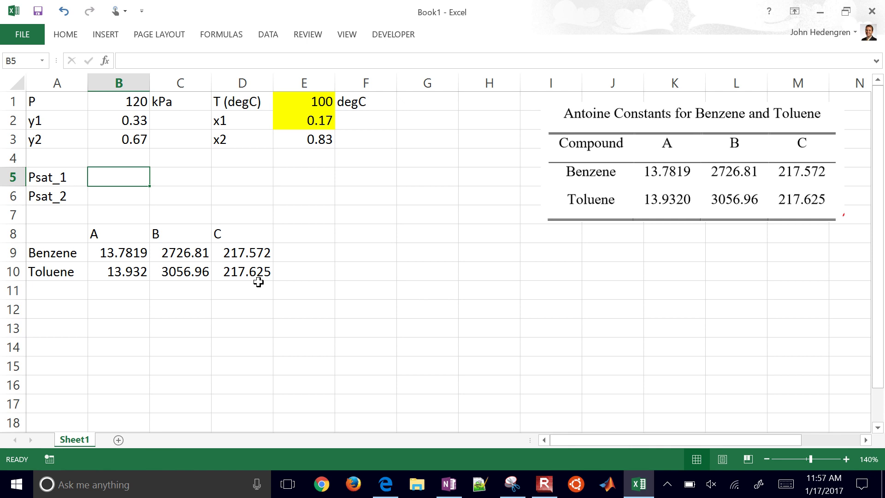
# - Switch to the OneNote problem page, erase the red ink over the Antoine equation and copy a screen snip of the equation
pyautogui.hotkey('alt', 'Tab')
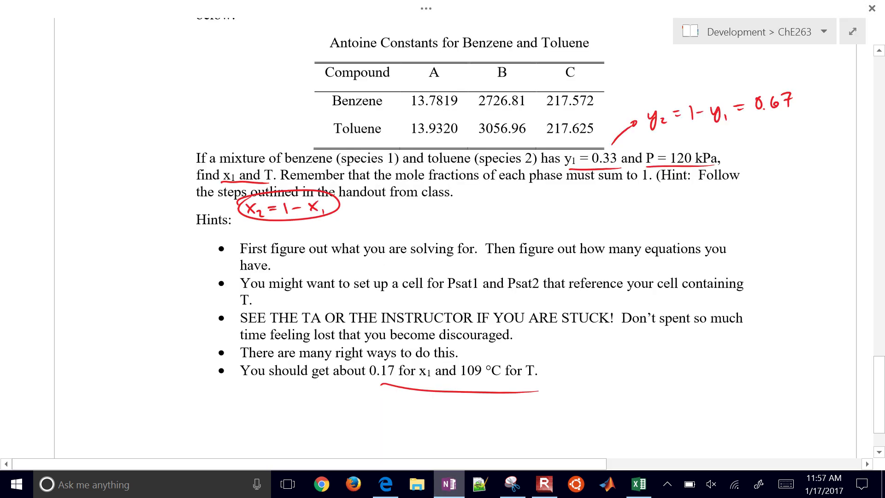
pyautogui.scroll(-5, 443, 230)
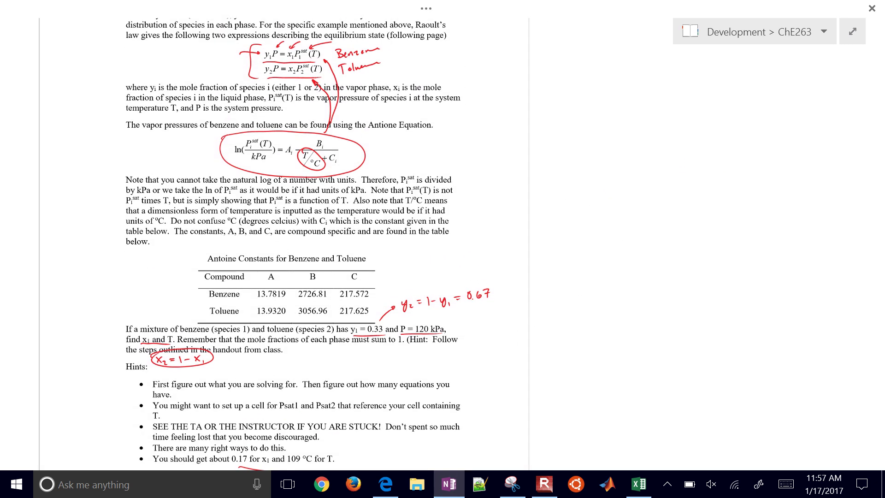
pyautogui.moveTo(319, 159)
pyautogui.mouseDown()
pyautogui.moveTo(333, 171)
pyautogui.moveTo(335, 136)
pyautogui.mouseUp()
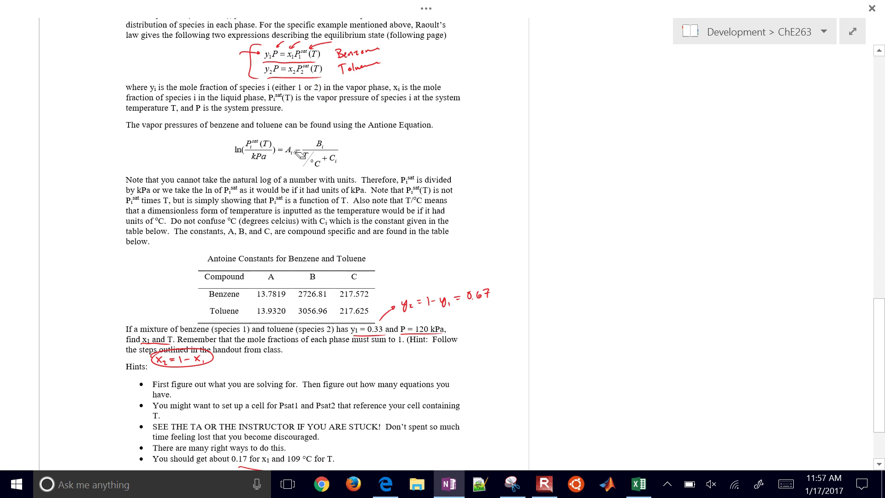
pyautogui.click(512, 484)
pyautogui.click(283, 55)
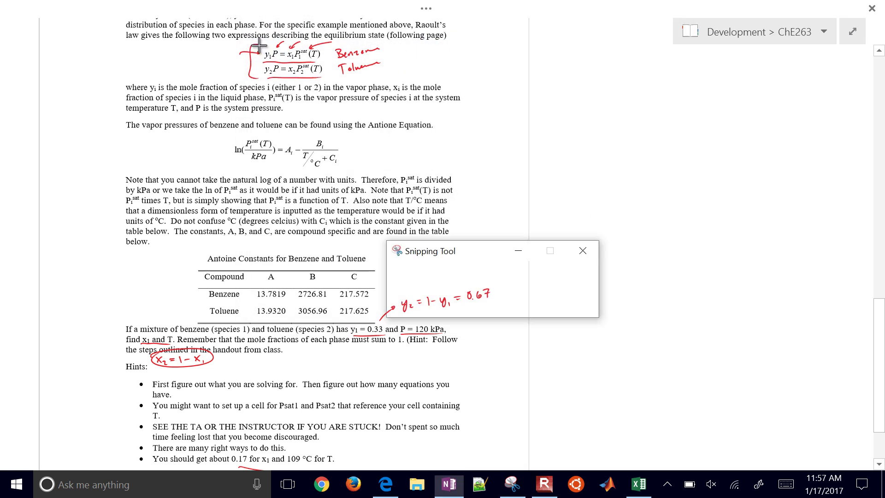
pyautogui.moveTo(221, 128); pyautogui.dragTo(371, 185)
pyautogui.click(357, 14)
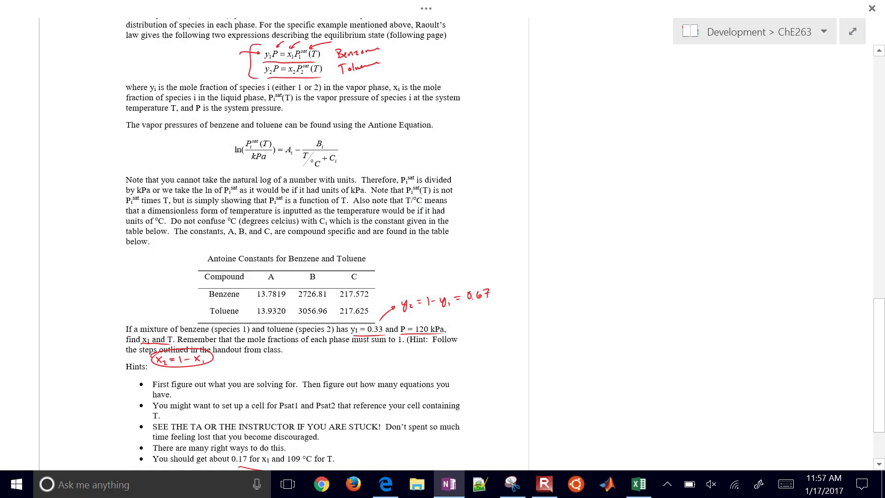
# - Switch back to Excel and paste the Antoine equation image at cell I9, below the constants table picture
pyautogui.hotkey('alt', 'Tab')
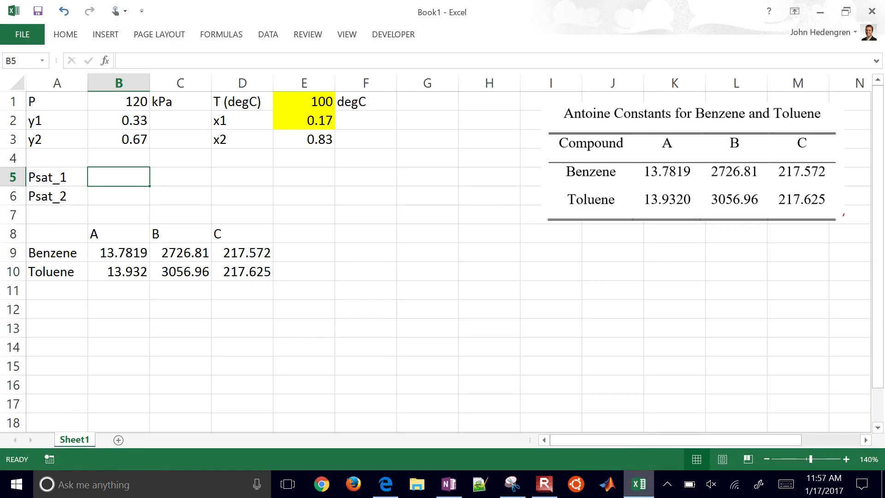
pyautogui.click(551, 252)
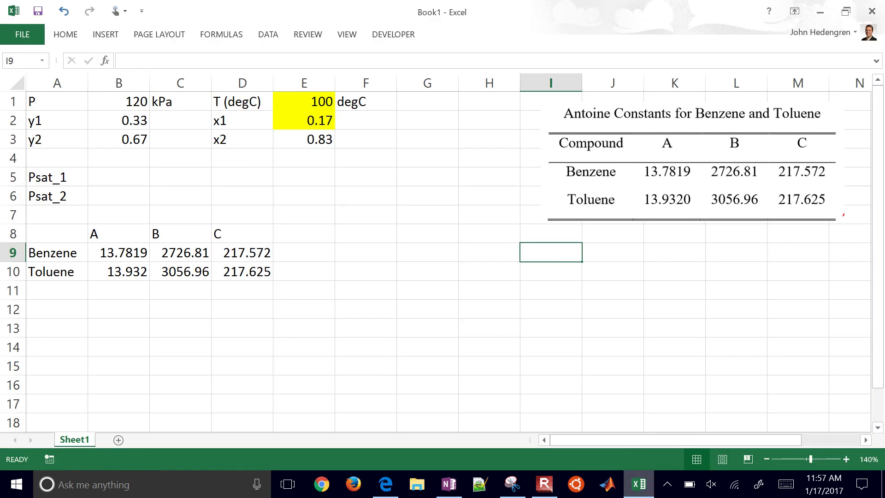
pyautogui.hotkey('ctrl', 'v')
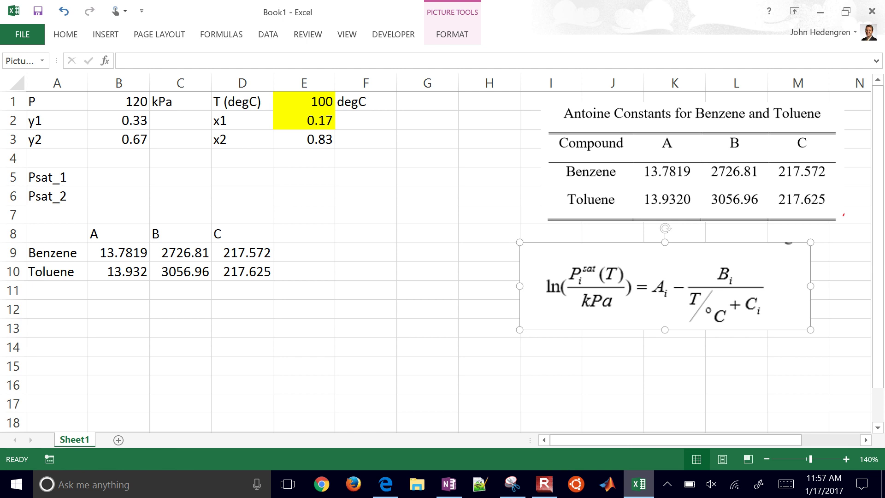
# - Enter the benzene vapor pressure formula =exp(B9-C9/(E1+D9)) for Psat_1 in cell B5
pyautogui.click(119, 176)
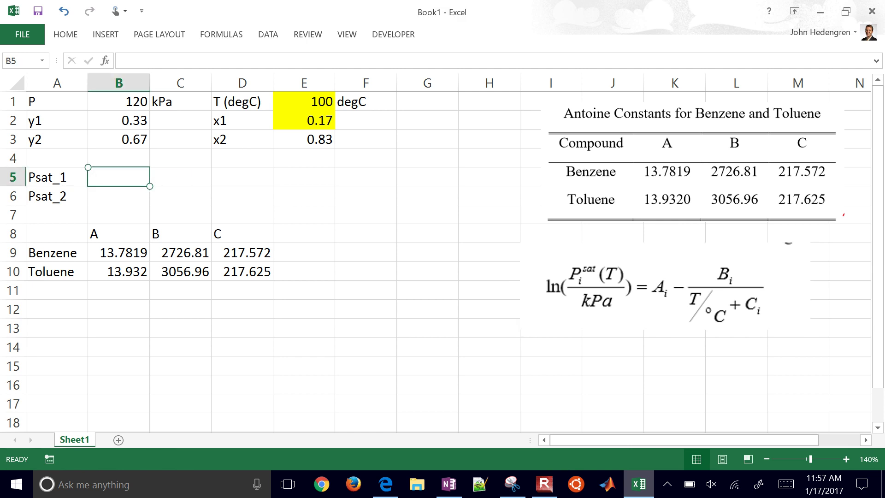
pyautogui.write('=')
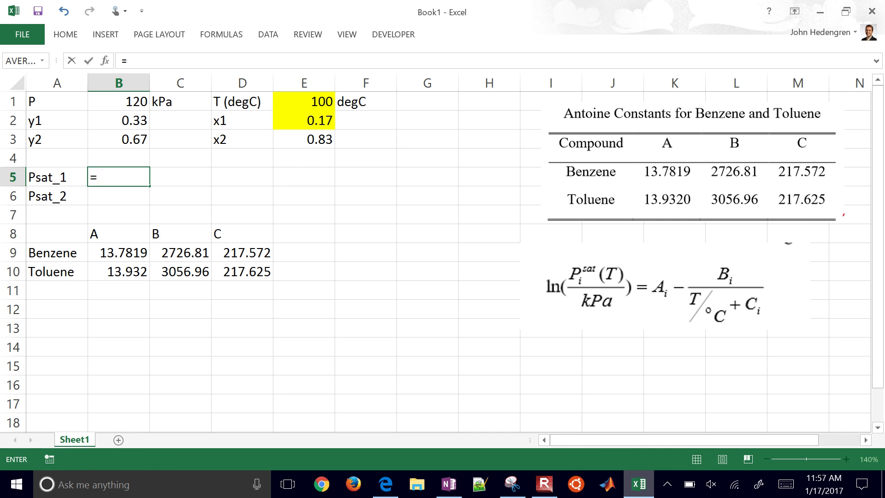
pyautogui.write('exp(')
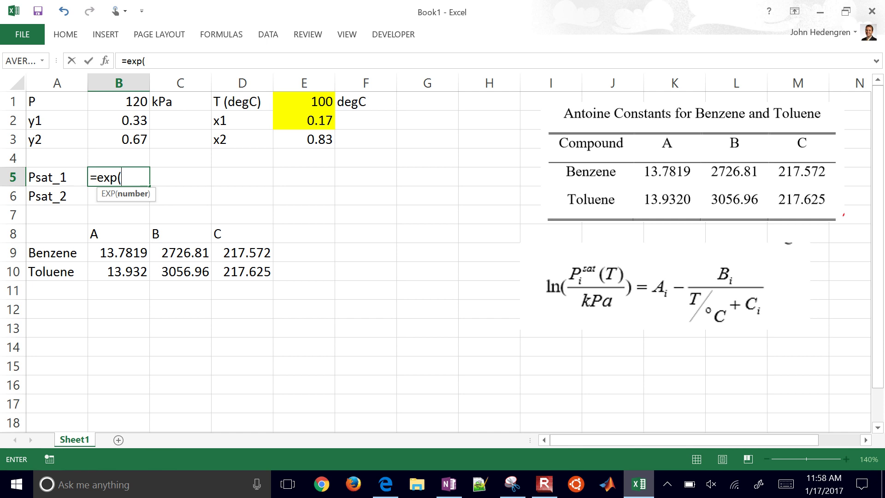
pyautogui.press('Down')
pyautogui.press('Down')
pyautogui.press('Down')
pyautogui.press('Down')
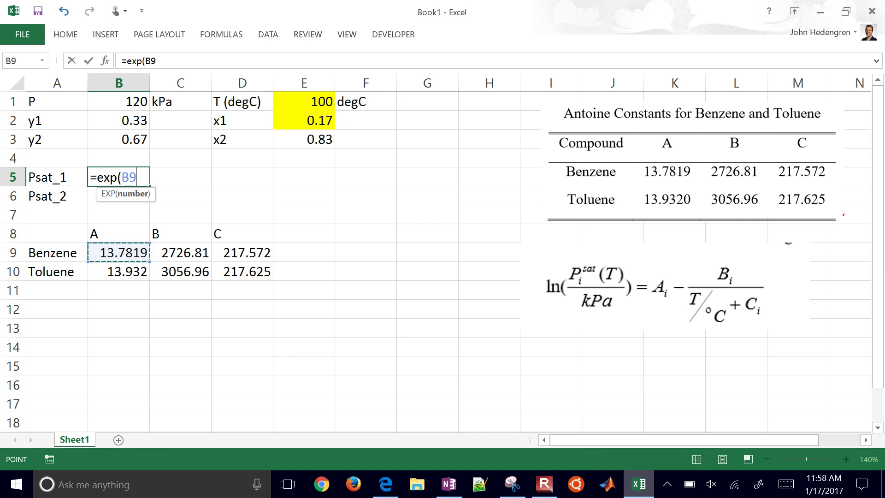
pyautogui.write('-')
pyautogui.press('Down')
pyautogui.press('Down')
pyautogui.press('Down')
pyautogui.press('Down')
pyautogui.press('Right')
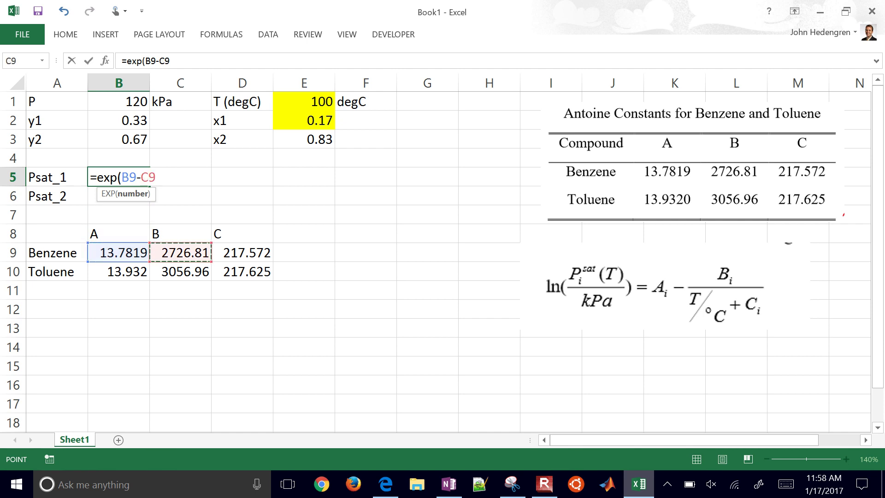
pyautogui.write('/(')
pyautogui.press('Up')
pyautogui.press('Up')
pyautogui.press('Up')
pyautogui.press('Up')
pyautogui.press('Right')
pyautogui.press('Right')
pyautogui.press('Right')
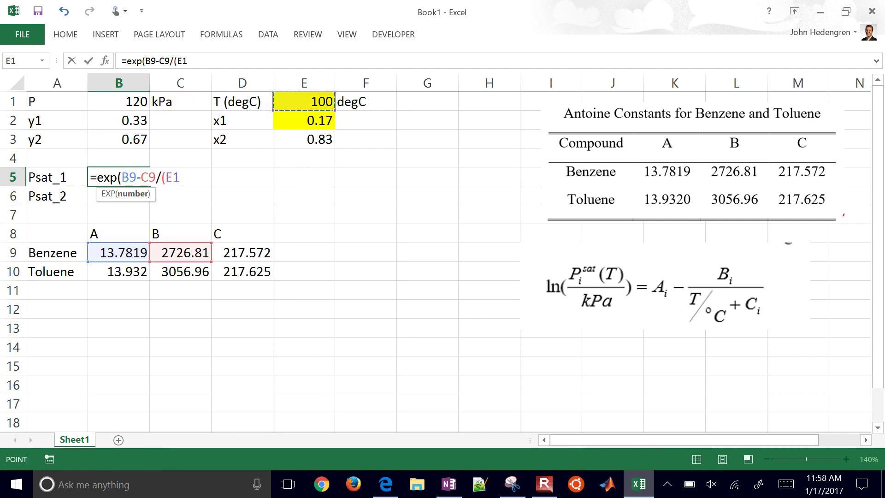
pyautogui.write('+')
pyautogui.press('Down')
pyautogui.press('Down')
pyautogui.press('Down')
pyautogui.press('Down')
pyautogui.press('Right')
pyautogui.press('Right')
pyautogui.press('Right')
pyautogui.press('Left')
pyautogui.write('))')
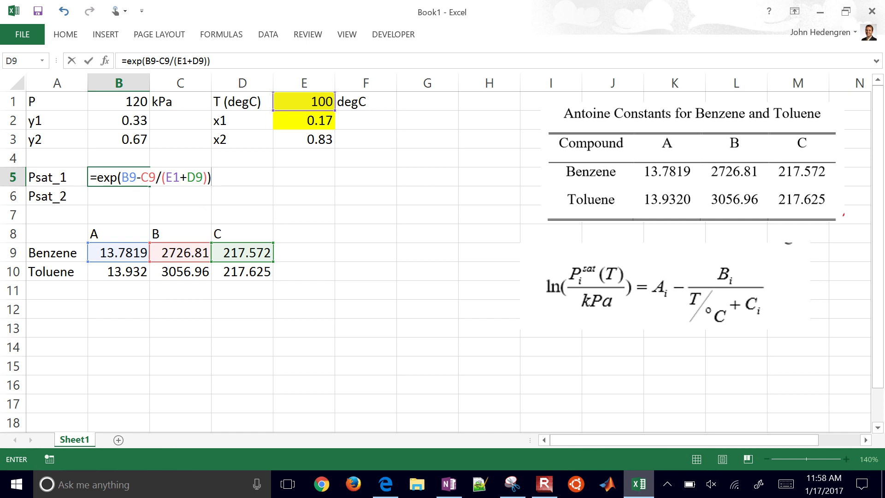
pyautogui.press('Return')
# - Enter kPa as the unit of Psat_1 in cell C5
pyautogui.press('Up')
pyautogui.press('Right')
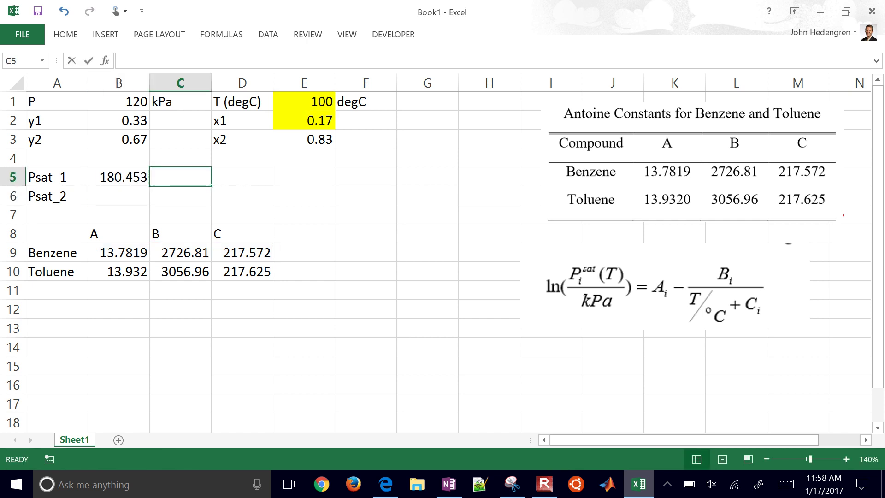
pyautogui.write('kPa')
pyautogui.press('Return')
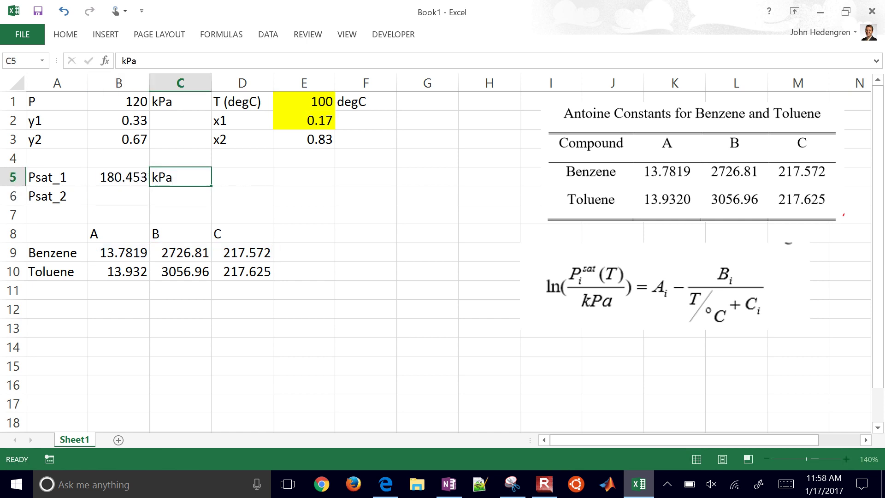
# - Fill the Psat_1 formula down to B6 for Psat_2 and change its temperature reference to E1
pyautogui.press('Left')
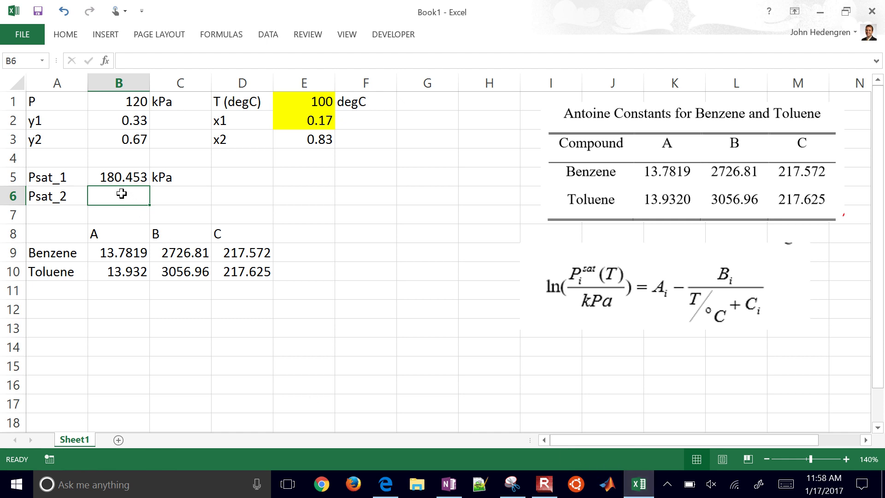
pyautogui.click(129, 177)
pyautogui.moveTo(148, 188); pyautogui.dragTo(149, 205)
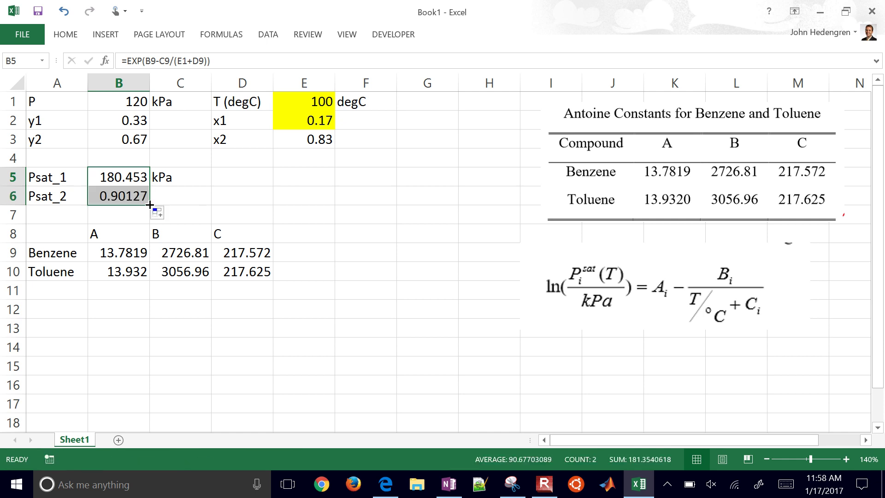
pyautogui.doubleClick(108, 190)
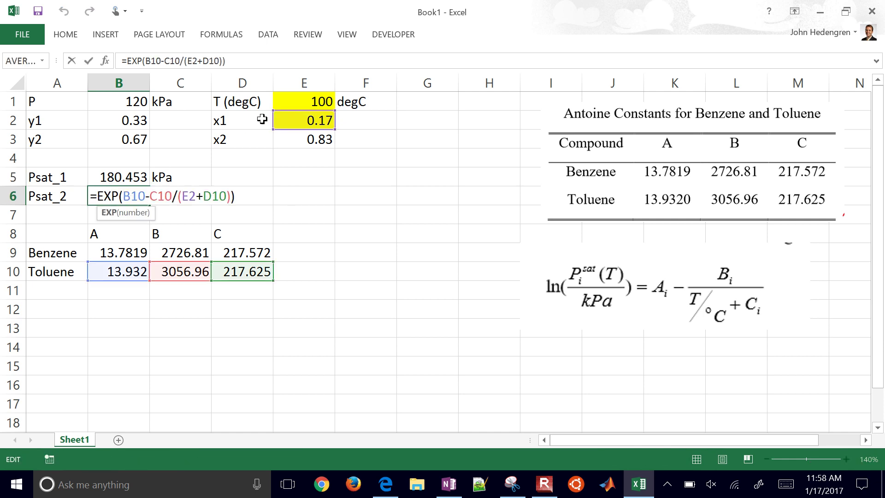
pyautogui.moveTo(289, 111); pyautogui.dragTo(289, 100)
pyautogui.press('Return')
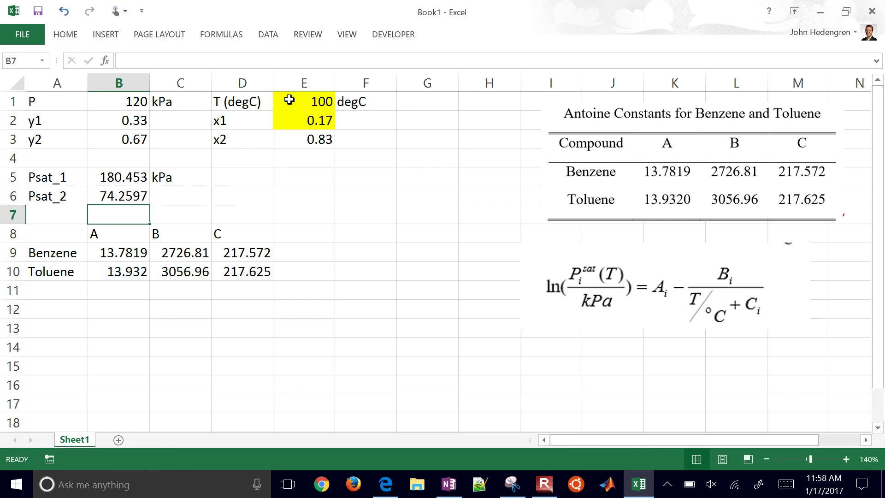
# - Enter kPa as the unit of Psat_2 in cell C6 and check both vapor pressure formulas
pyautogui.click(176, 197)
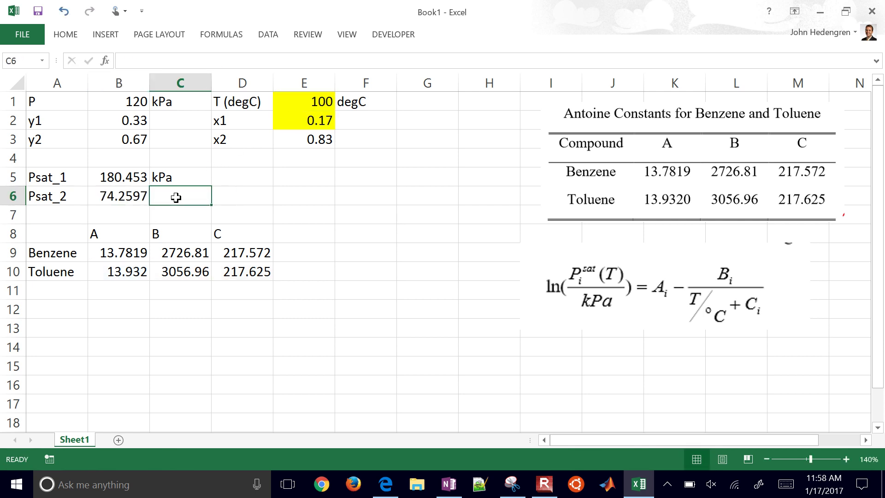
pyautogui.write('kPa')
pyautogui.press('Return')
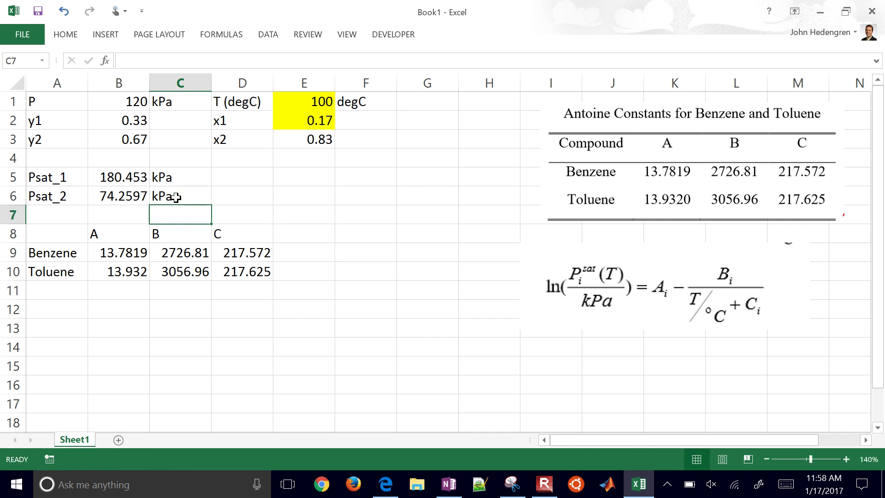
pyautogui.press('Up')
pyautogui.press('Left')
pyautogui.press('Up')
pyautogui.press('Down')
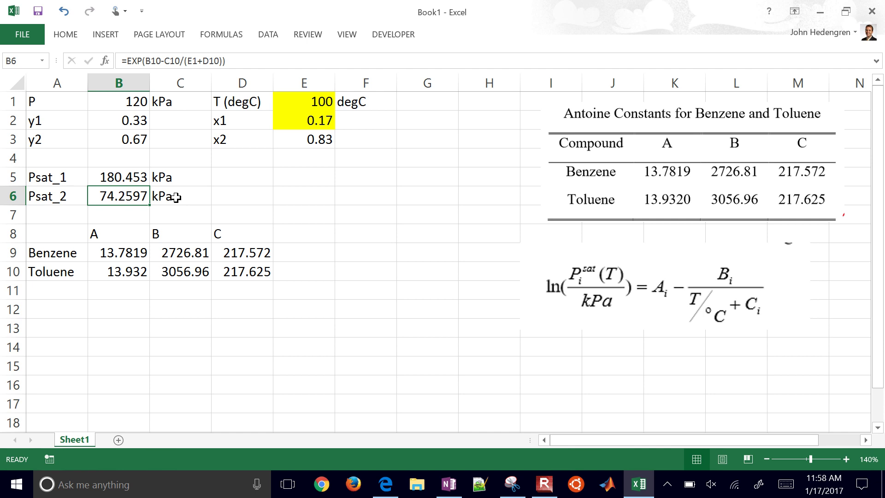
# - In OneNote, erase the red ink around the two Raoult's law equations, copy a screen snip of them and return to Excel
pyautogui.hotkey('alt', 'Tab')
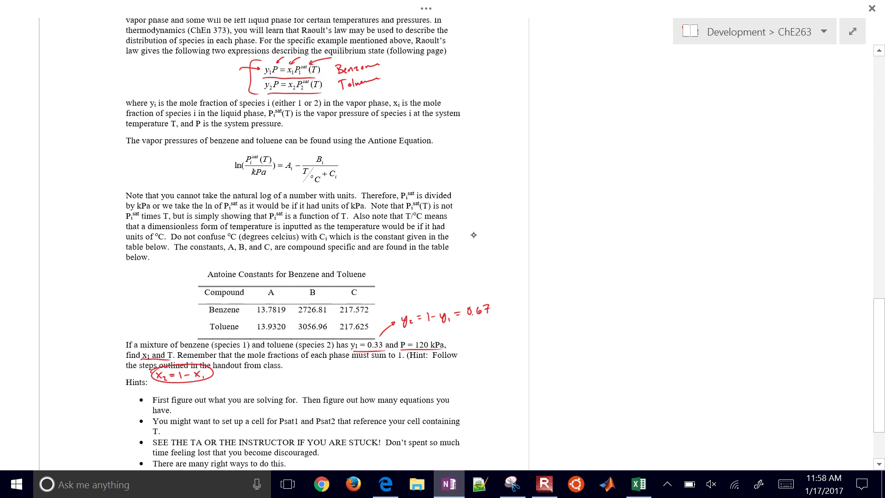
pyautogui.moveTo(262, 175)
pyautogui.mouseDown()
pyautogui.moveTo(251, 168)
pyautogui.moveTo(312, 176)
pyautogui.moveTo(369, 161)
pyautogui.moveTo(332, 177)
pyautogui.mouseUp()
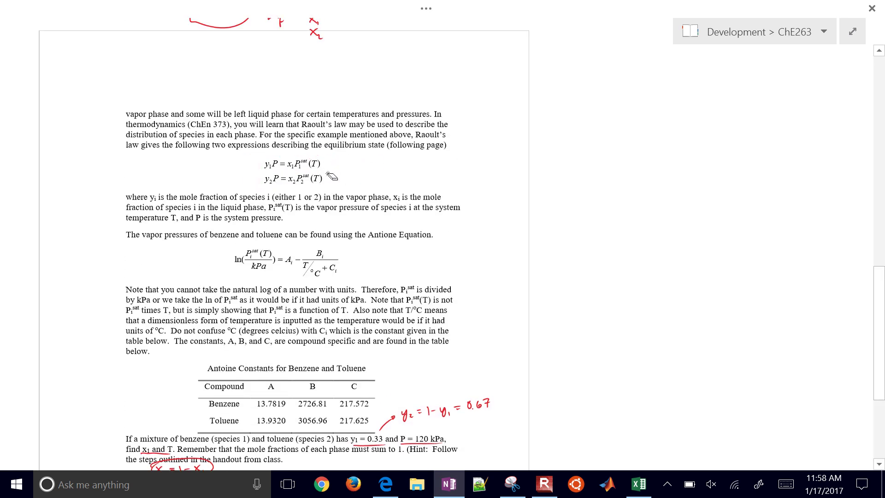
pyautogui.click(512, 484)
pyautogui.click(176, 49)
pyautogui.moveTo(255, 145); pyautogui.dragTo(347, 206)
pyautogui.click(379, 32)
pyautogui.hotkey('alt', 'Tab')
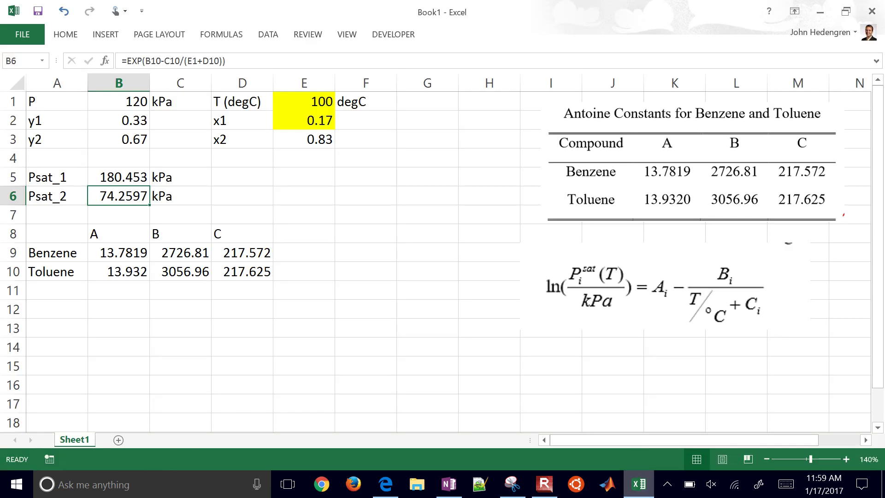
# - Paste the snip of the two Raoult's law equations at A12, below the Antoine constants
pyautogui.click(57, 310)
pyautogui.hotkey('ctrl', 'v')
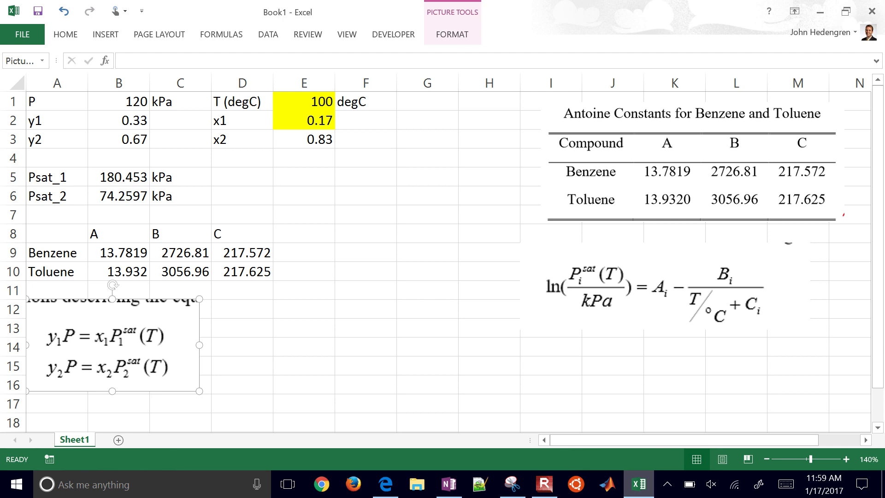
pyautogui.click(242, 346)
# - Label cells E12 and E13 as Eqn 1 and Eqn 2
pyautogui.click(304, 309)
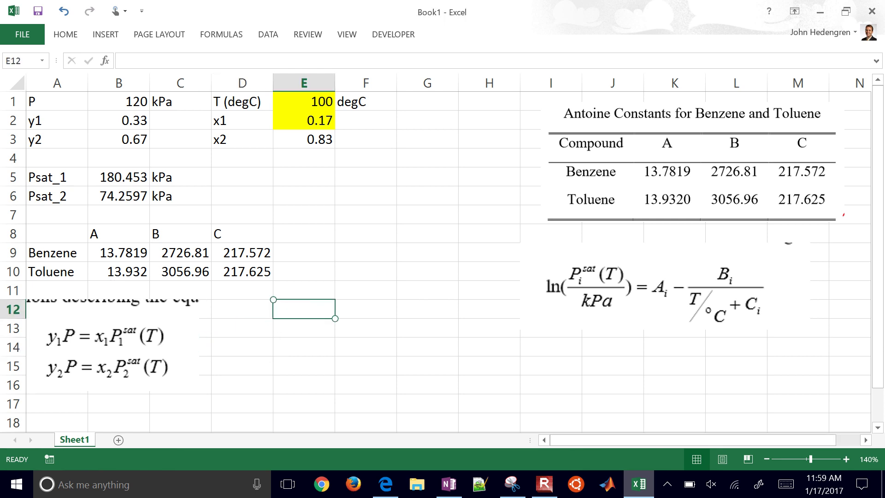
pyautogui.write('Eqn 1')
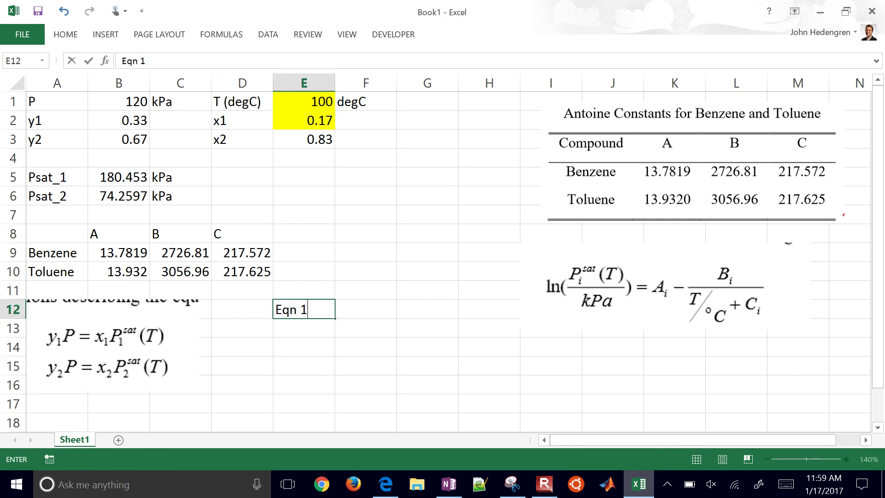
pyautogui.click(304, 347)
pyautogui.click(304, 327)
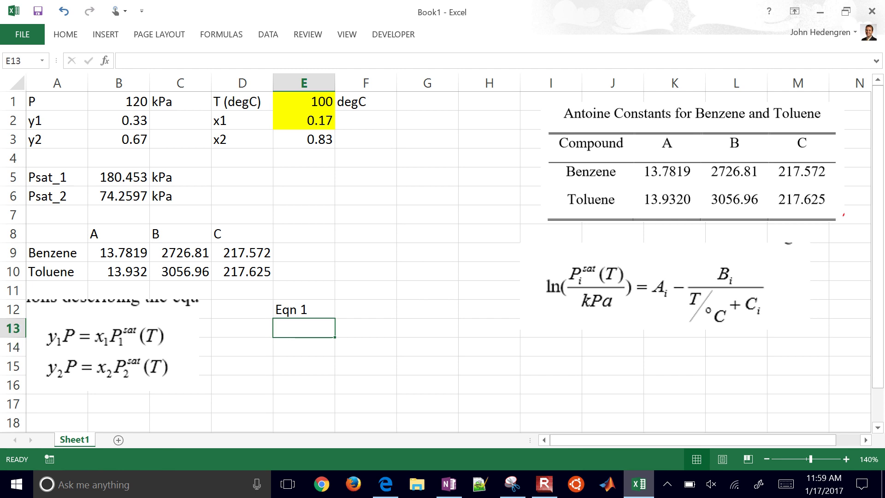
pyautogui.write('Eqn 2')
pyautogui.click(366, 328)
# - Add the column headings LHS in F11 and RHS in G11
pyautogui.click(366, 309)
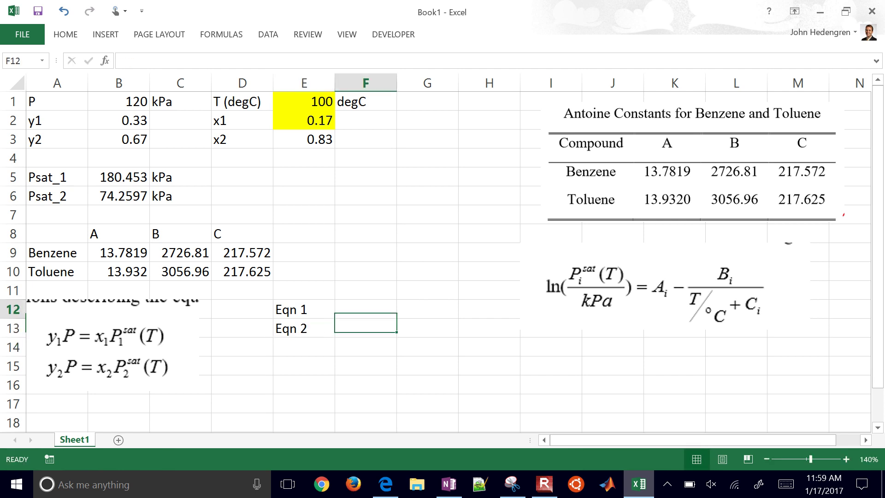
pyautogui.click(366, 290)
pyautogui.write('LHS')
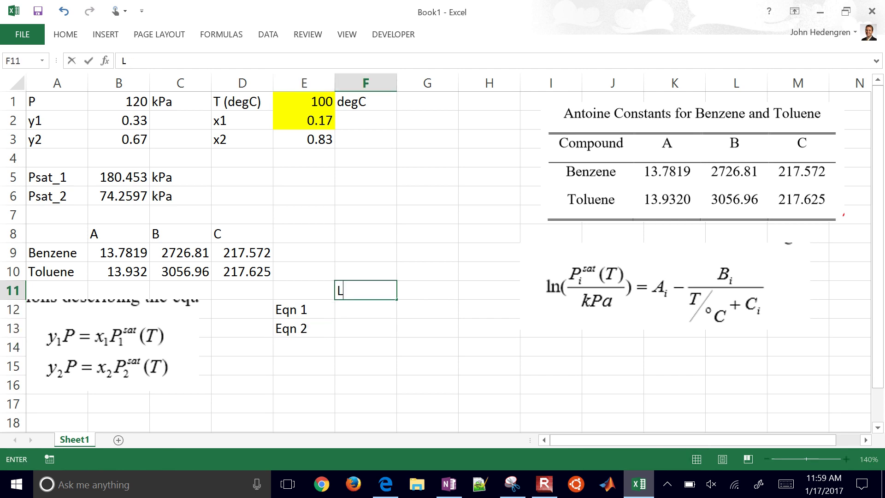
pyautogui.click(427, 290)
pyautogui.write('RHS')
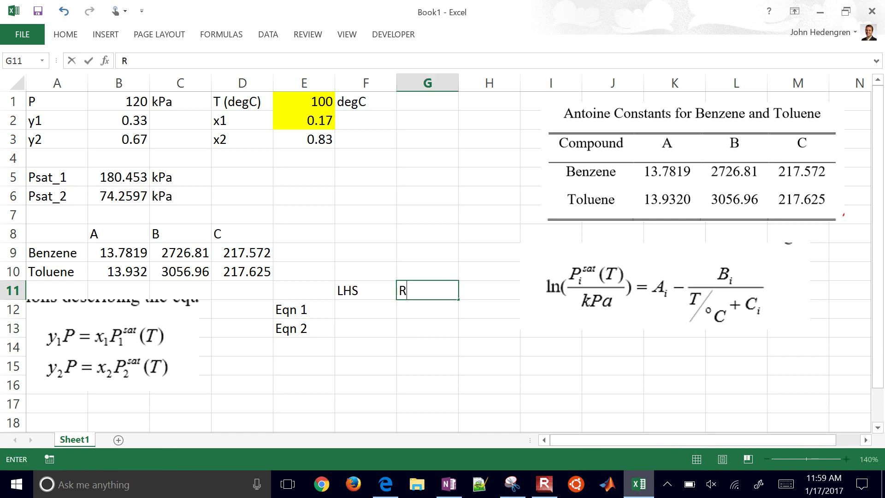
# - Enter the left-hand side of Eqn 1 in F12 as =B2*B1, multiplying y1 by P
pyautogui.click(366, 309)
pyautogui.write('=')
pyautogui.press('Up')
pyautogui.press('Up')
pyautogui.press('Up')
pyautogui.press('Up')
pyautogui.press('Up')
pyautogui.press('Up')
pyautogui.press('Left')
pyautogui.press('Left')
pyautogui.press('Left')
pyautogui.press('Left')
pyautogui.press('Left')
pyautogui.press('Up')
pyautogui.press('Up')
pyautogui.press('Up')
pyautogui.press('Up')
pyautogui.press('Up')
pyautogui.press('Right')
pyautogui.press('Down')
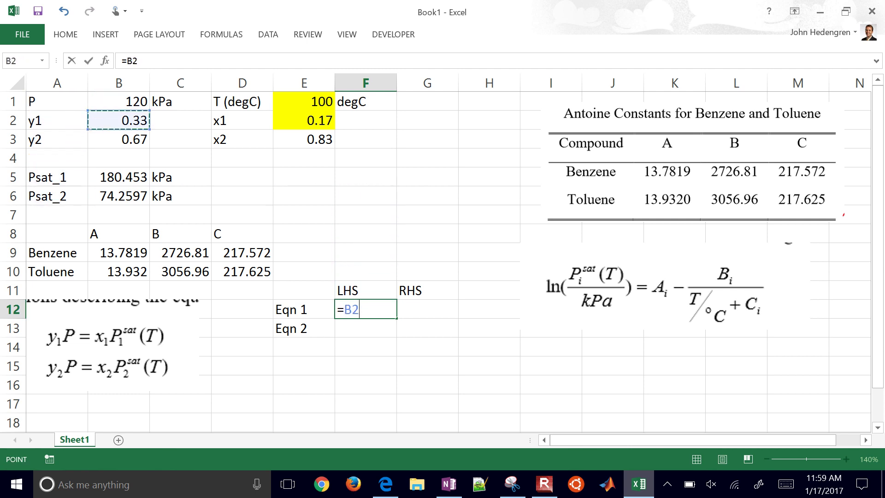
pyautogui.write('*')
pyautogui.press('Left')
pyautogui.press('Up')
pyautogui.press('Up')
pyautogui.press('Up')
pyautogui.press('Up')
pyautogui.press('Up')
pyautogui.press('Up')
pyautogui.press('Up')
pyautogui.press('Up')
pyautogui.press('Up')
pyautogui.press('Up')
pyautogui.press('Up')
pyautogui.press('Left')
pyautogui.press('Left')
pyautogui.press('Left')
pyautogui.press('Left')
pyautogui.press('Right')
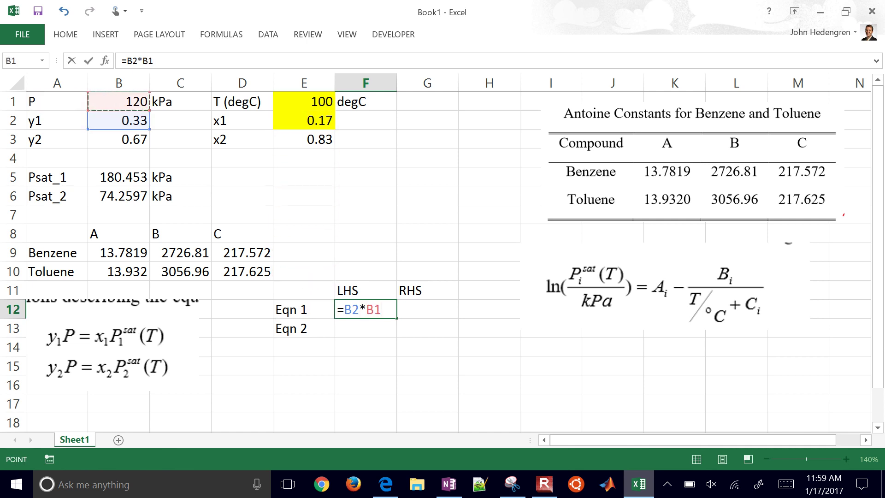
pyautogui.press('Return')
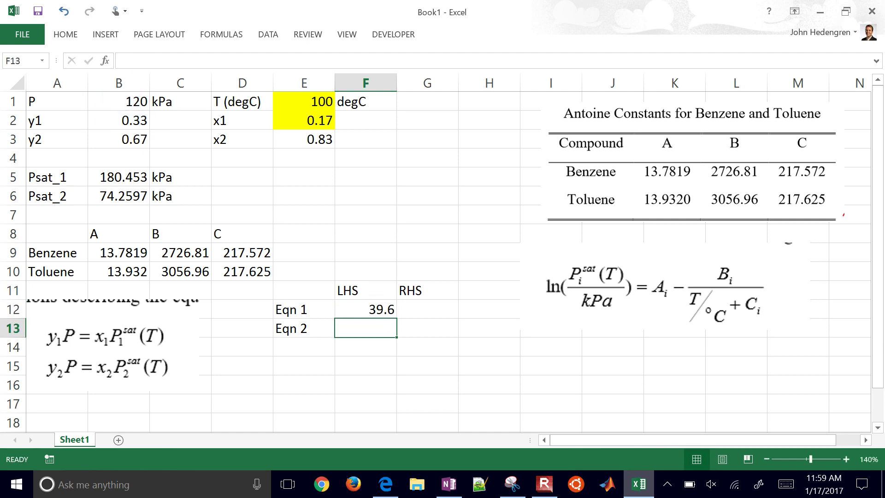
# - Enter the left-hand side of Eqn 2 in F13 as =B3*B1, multiplying y2 by P
pyautogui.write('=')
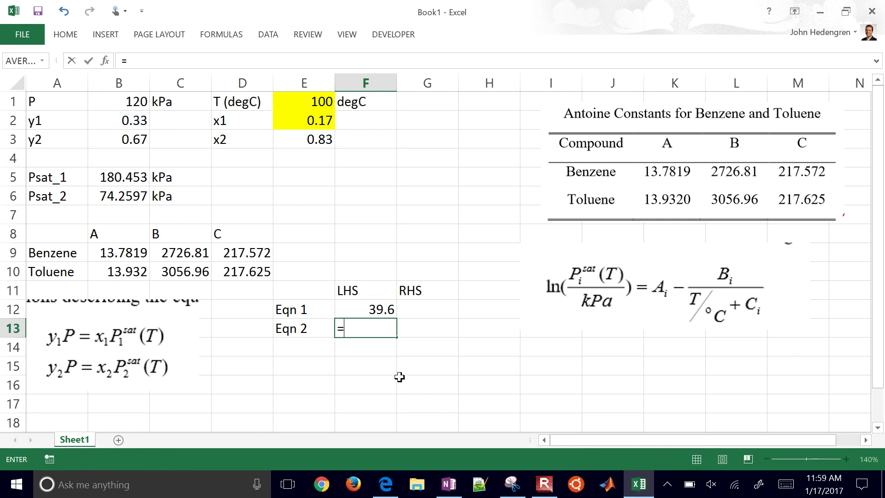
pyautogui.click(118, 140)
pyautogui.write('*B1')
pyautogui.press('Return')
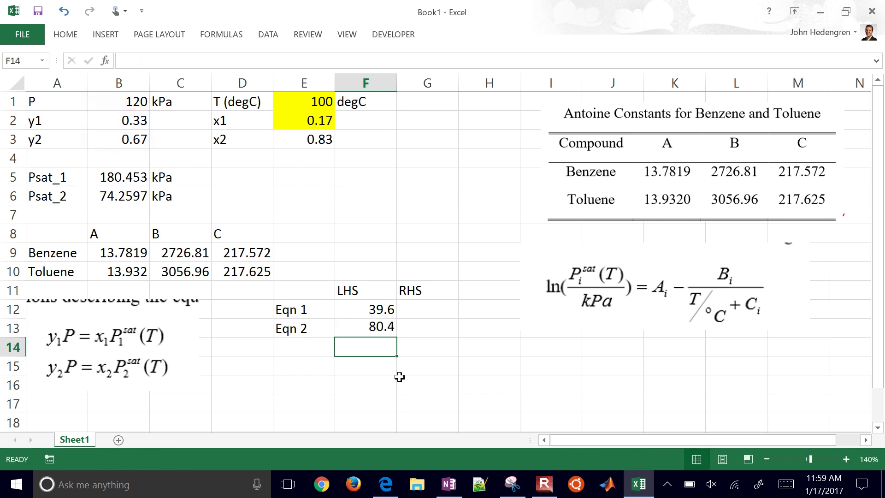
# - Enter the right-hand side of Eqn 1 in G12 as =E2*B5, multiplying x1 by Psat_1
pyautogui.press('Up')
pyautogui.press('Up')
pyautogui.press('Right')
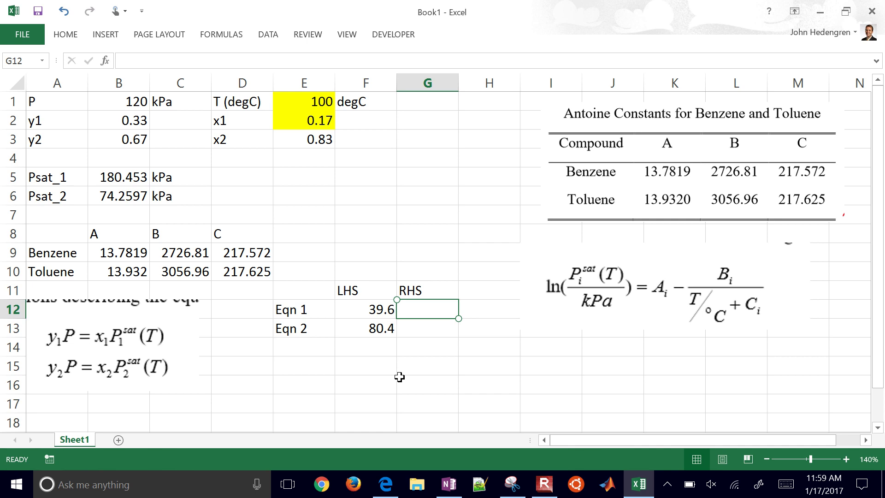
pyautogui.write('=')
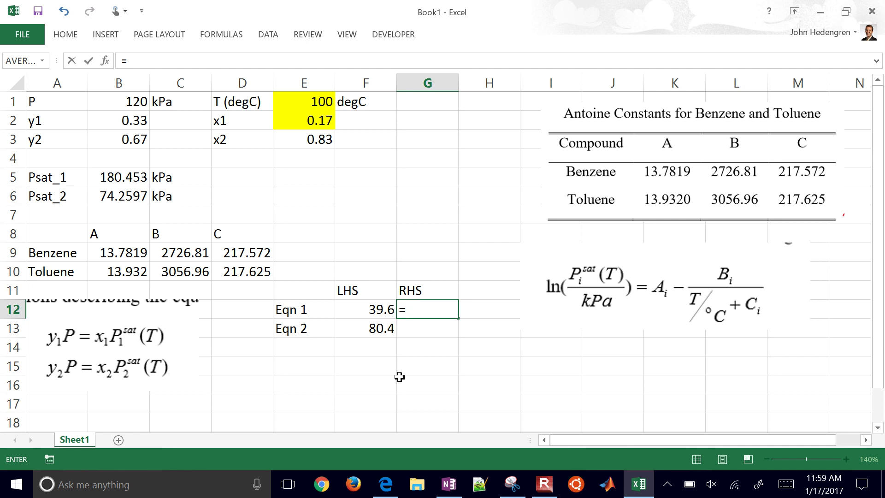
pyautogui.press('Up')
pyautogui.press('Up')
pyautogui.press('Up')
pyautogui.press('Up')
pyautogui.press('Up')
pyautogui.press('Up')
pyautogui.press('Up')
pyautogui.press('Up')
pyautogui.press('Up')
pyautogui.press('Up')
pyautogui.press('Left')
pyautogui.press('Left')
pyautogui.write('*')
pyautogui.press('Up')
pyautogui.press('Up')
pyautogui.press('Up')
pyautogui.press('Up')
pyautogui.press('Up')
pyautogui.press('Up')
pyautogui.press('Up')
pyautogui.press('Left')
pyautogui.press('Left')
pyautogui.press('Left')
pyautogui.press('Left')
pyautogui.press('Left')
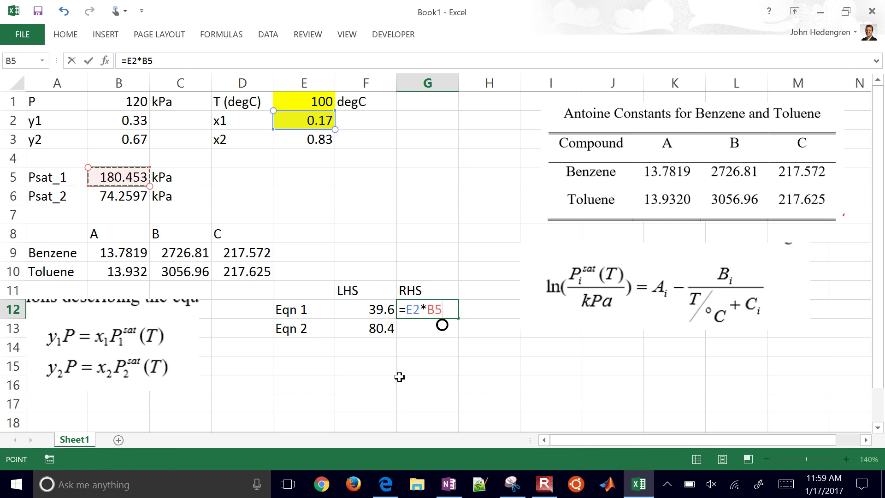
pyautogui.press('Return')
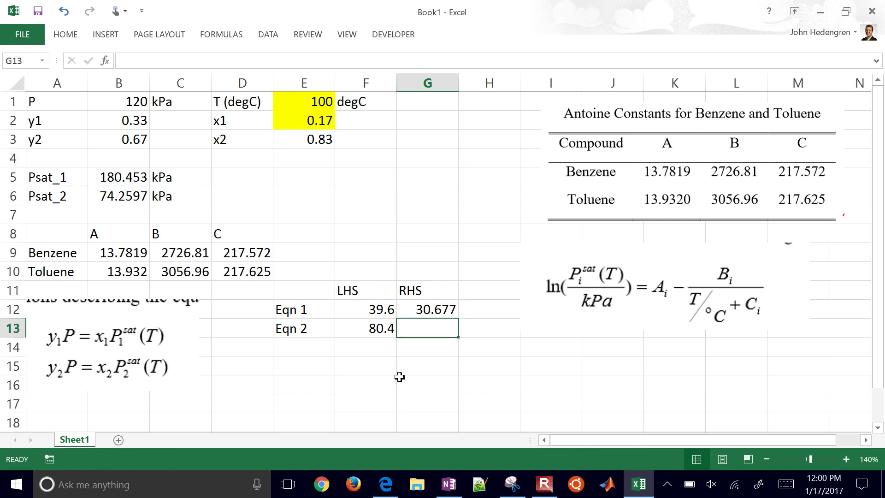
# - Enter the right-hand side of Eqn 2 in G13 as =E3*B6, multiplying x2 by Psat_2
pyautogui.write('=')
pyautogui.press('Up')
pyautogui.press('Up')
pyautogui.press('Up')
pyautogui.press('Up')
pyautogui.press('Up')
pyautogui.press('Up')
pyautogui.press('Up')
pyautogui.press('Up')
pyautogui.press('Up')
pyautogui.press('Up')
pyautogui.press('Left')
pyautogui.press('Left')
pyautogui.write('*')
pyautogui.press('Up')
pyautogui.press('Up')
pyautogui.press('Up')
pyautogui.press('Up')
pyautogui.press('Up')
pyautogui.press('Up')
pyautogui.press('Up')
pyautogui.press('Left')
pyautogui.press('Left')
pyautogui.press('Left')
pyautogui.press('Left')
pyautogui.press('Left')
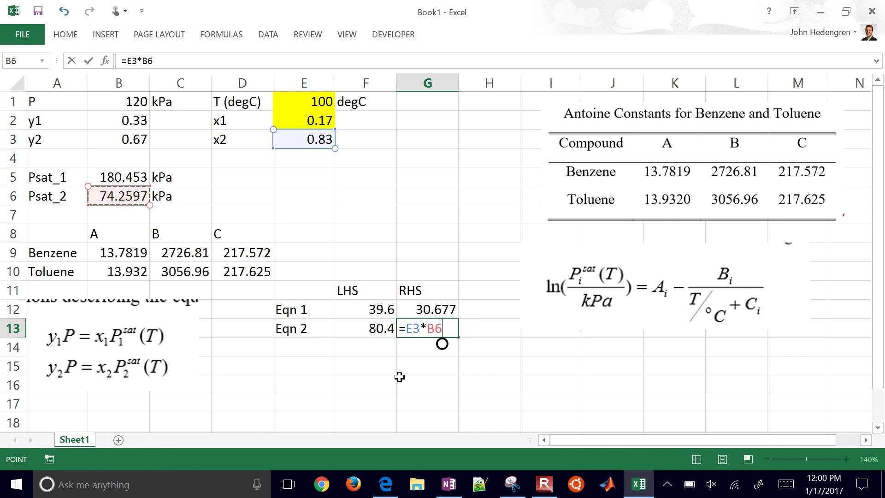
pyautogui.press('Return')
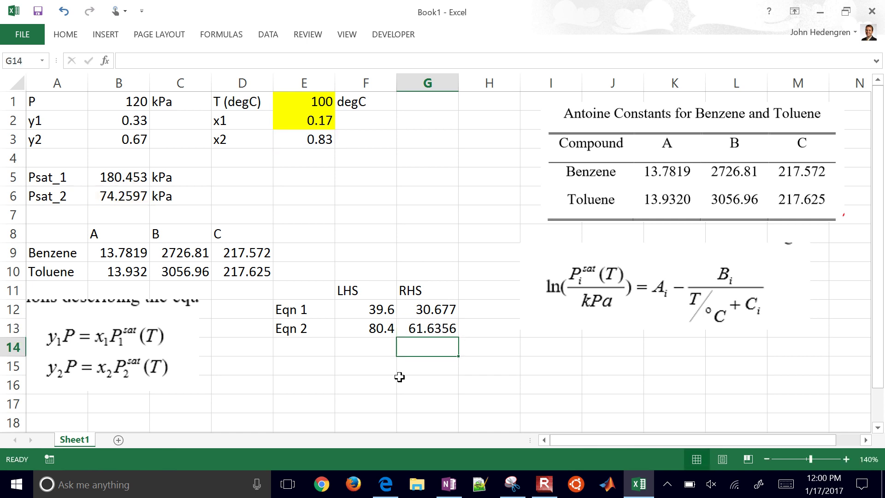
# - Add the column heading Diff in H11, beside RHS
pyautogui.press('Right')
pyautogui.press('Up')
pyautogui.press('Up')
pyautogui.press('Up')
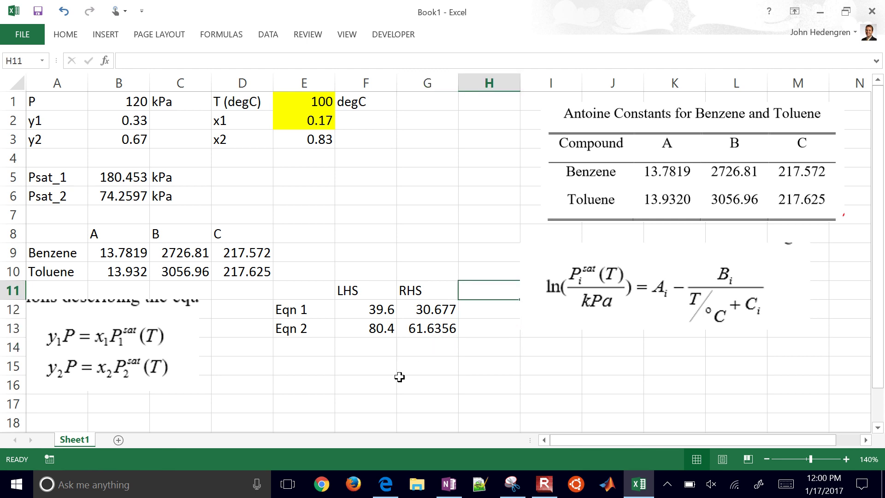
pyautogui.write('Diff')
pyautogui.press('Return')
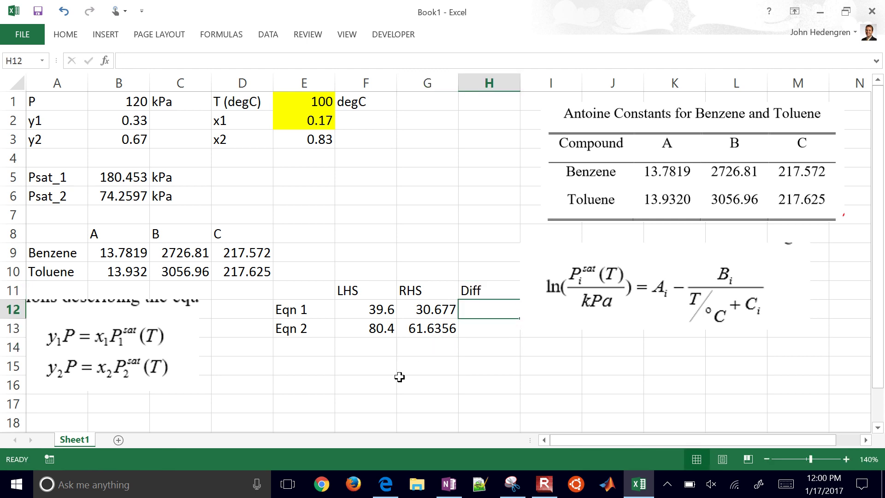
# - Enter the squared difference between the two sides of Eqn 1 in H12 as =(F12-G12)^2
pyautogui.write('=')
pyautogui.press('Left')
pyautogui.press('Left')
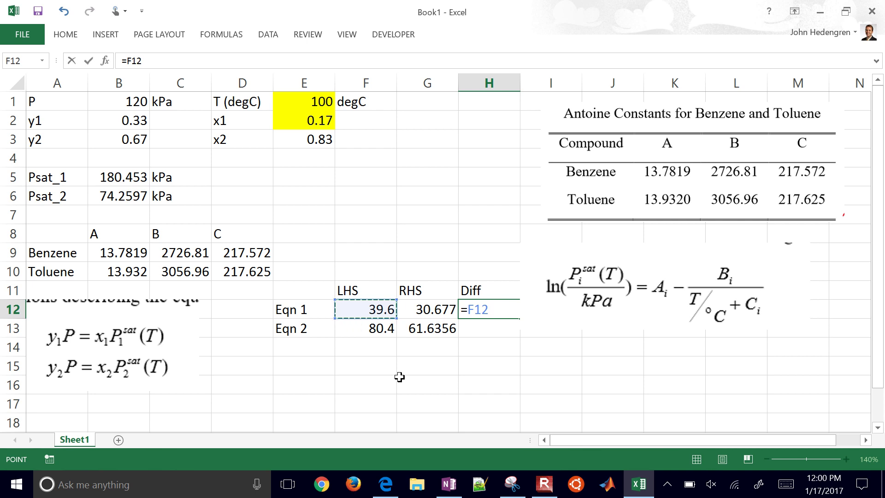
pyautogui.write('-')
pyautogui.press('Left')
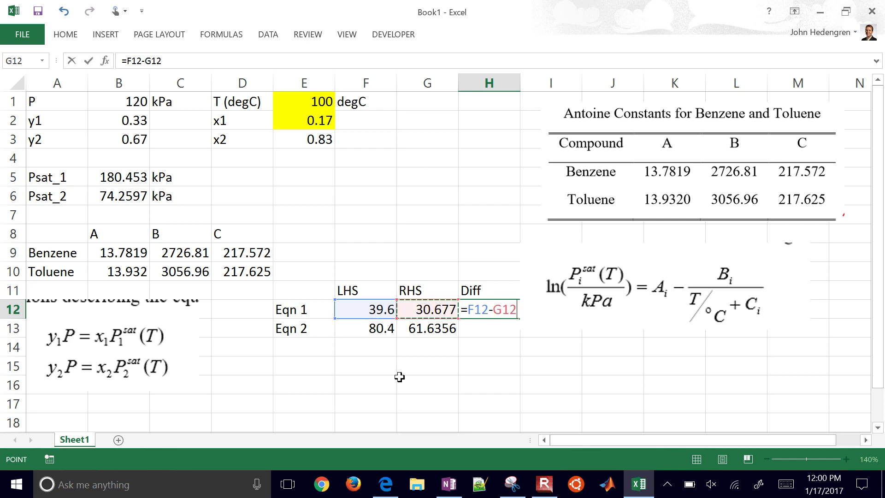
pyautogui.write(')')
pyautogui.click(467, 310)
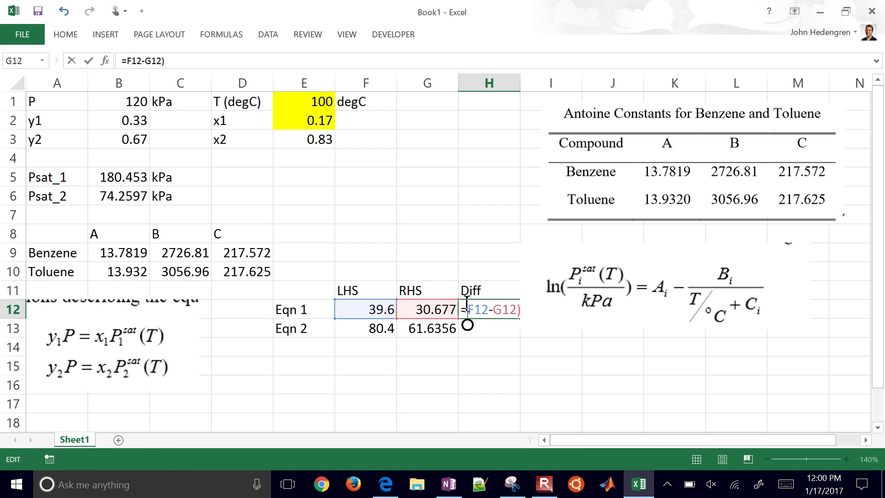
pyautogui.write('(')
pyautogui.press('Right')
pyautogui.press('Right')
pyautogui.press('Right')
pyautogui.press('Right')
pyautogui.press('Right')
pyautogui.press('Right')
pyautogui.press('Right')
pyautogui.press('Right')
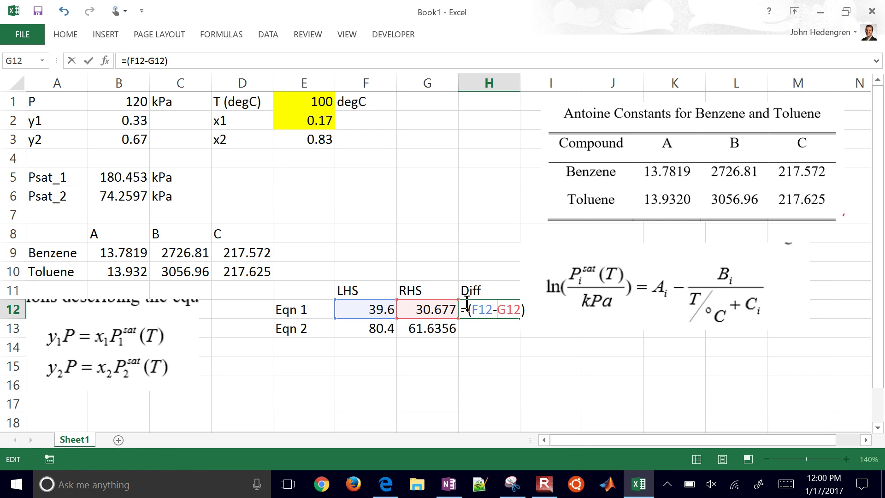
pyautogui.write('Y^2')
pyautogui.press('BackSpace')
pyautogui.press('BackSpace')
pyautogui.press('BackSpace')
pyautogui.write('2')
pyautogui.press('Return')
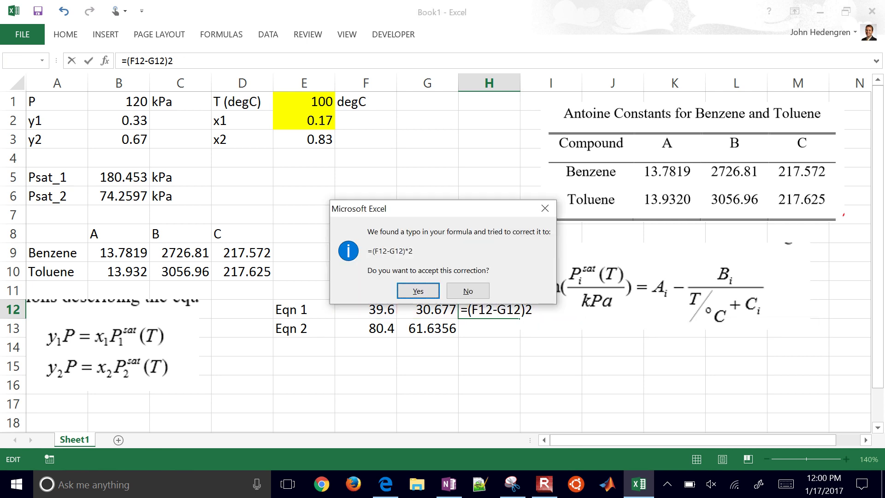
pyautogui.press('n')
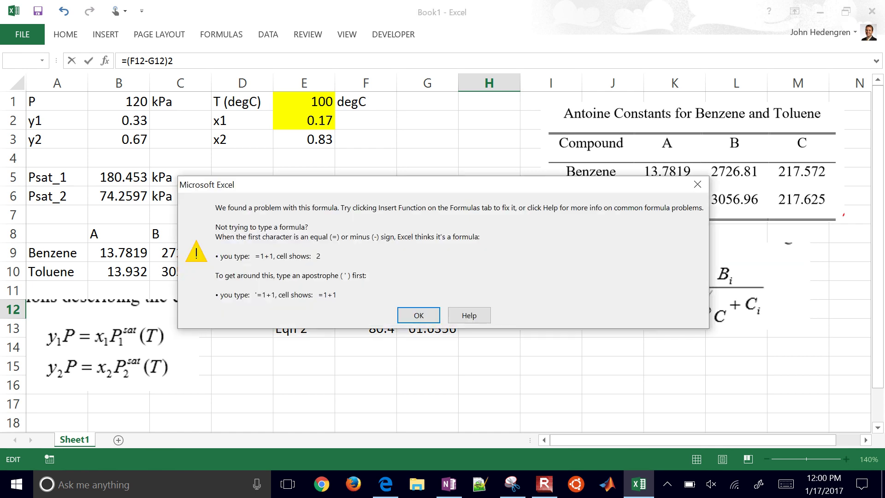
pyautogui.click(420, 317)
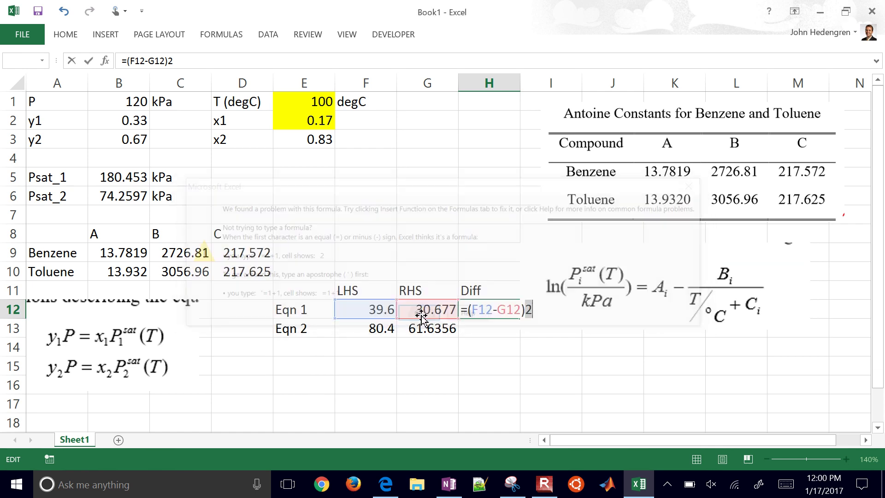
pyautogui.click(521, 308)
pyautogui.write('^')
pyautogui.press('Return')
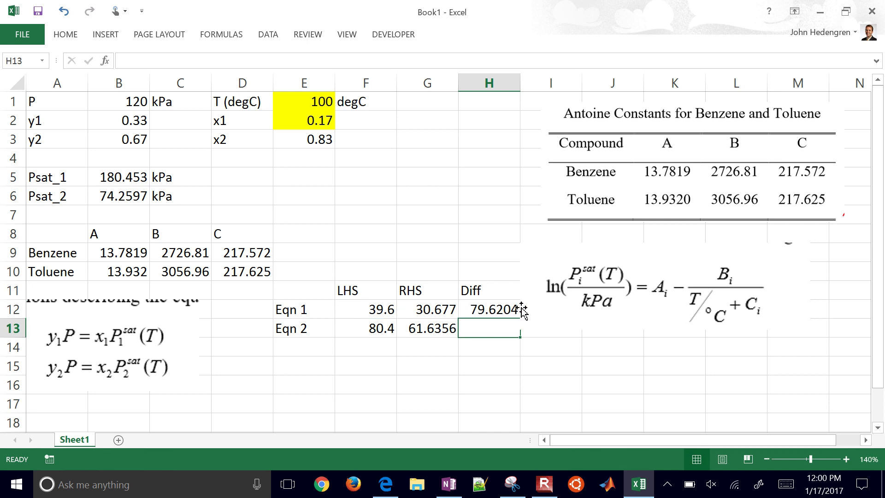
# - Move the Antoine equation picture away from column H so the Diff cells are clear, and select H12
pyautogui.click(522, 309)
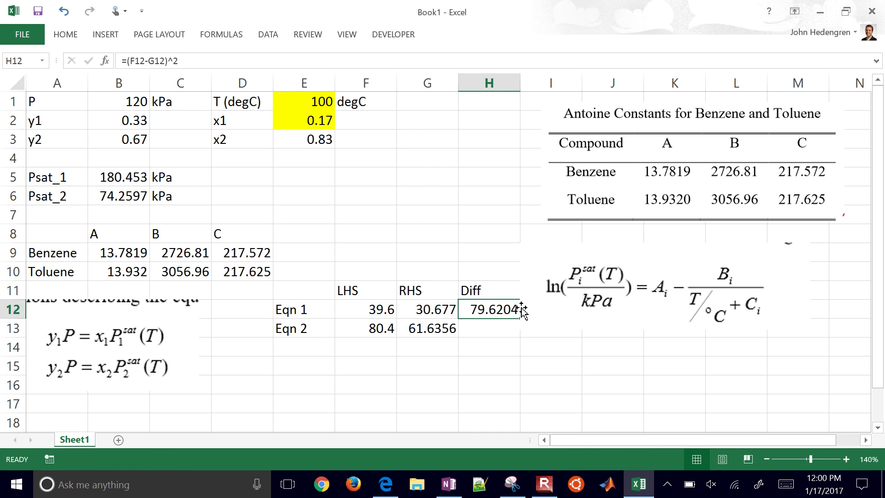
pyautogui.click(550, 301)
pyautogui.moveTo(550, 301); pyautogui.dragTo(605, 315)
pyautogui.click(499, 310)
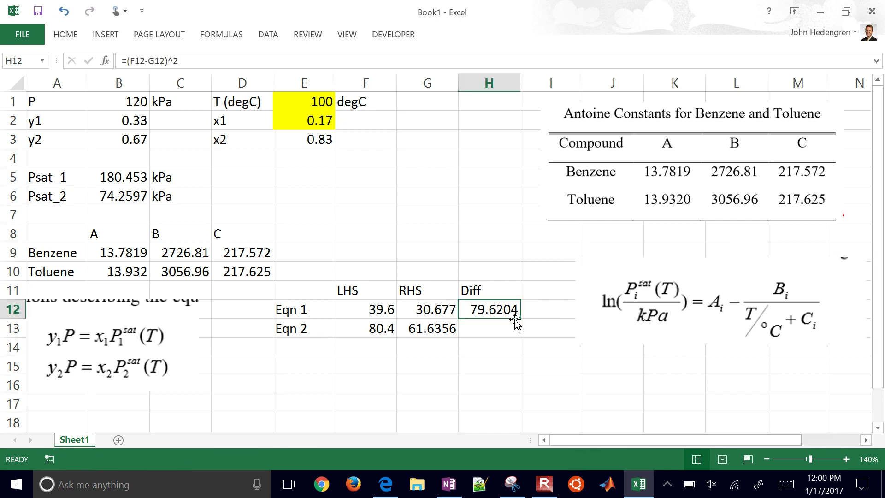
# - Fill the squared difference formula from H12 down to H13 for Eqn 2 and check the copied formula
pyautogui.moveTo(517, 320); pyautogui.dragTo(513, 330)
pyautogui.click(486, 347)
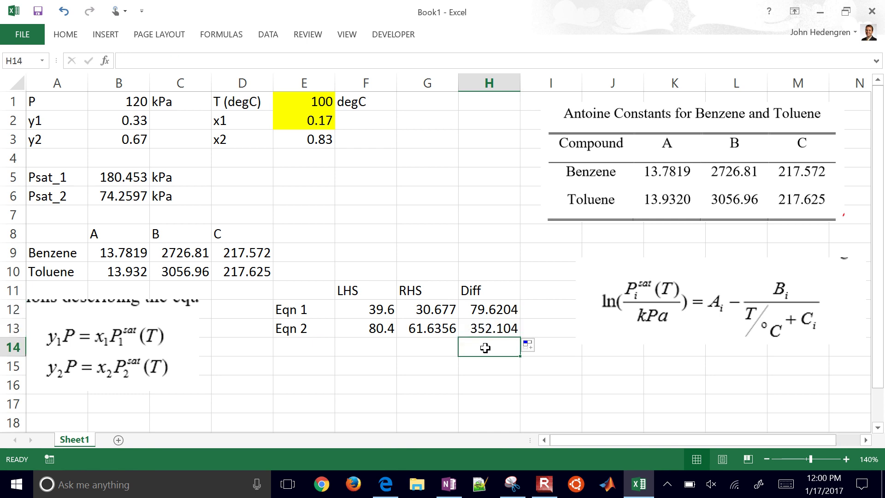
pyautogui.click(432, 364)
pyautogui.press('Right')
pyautogui.press('Up')
pyautogui.press('Up')
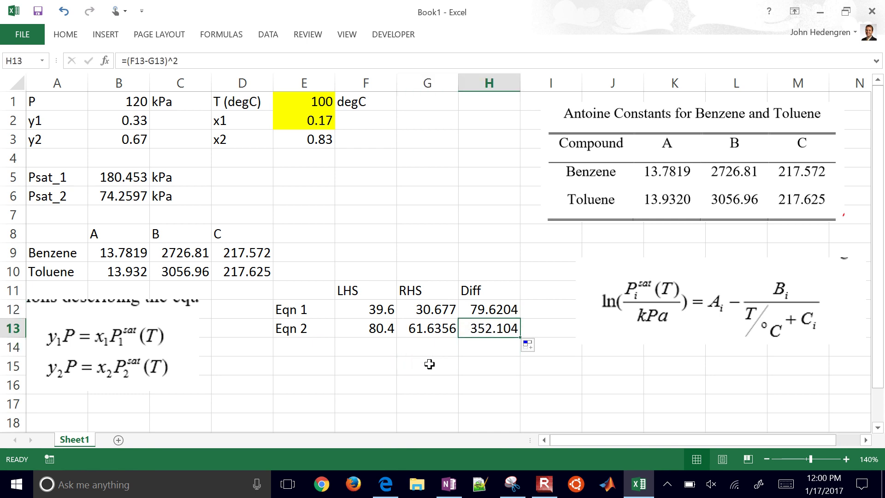
# - Set the temperature guess T in E1 to 105 degC
pyautogui.press('Up')
pyautogui.press('Left')
pyautogui.press('Left')
pyautogui.press('Left')
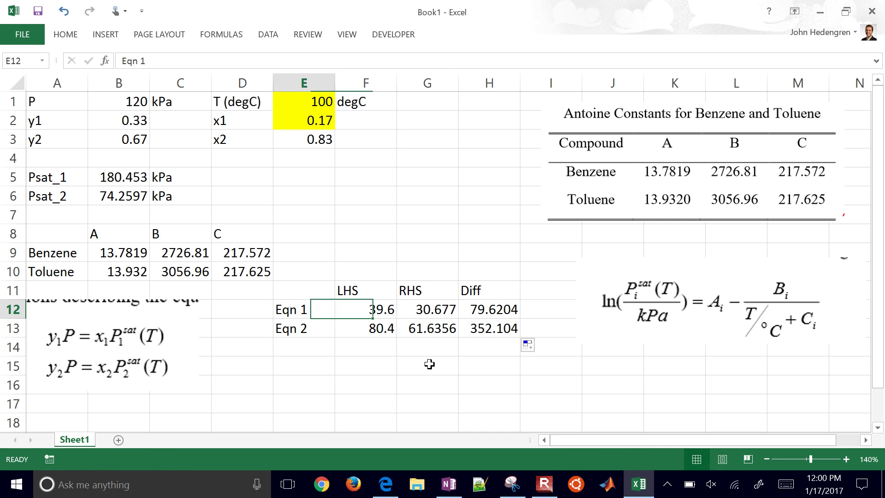
pyautogui.press('Up')
pyautogui.press('Up')
pyautogui.press('Up')
pyautogui.press('Up')
pyautogui.press('Up')
pyautogui.press('Up')
pyautogui.press('Up')
pyautogui.press('Up')
pyautogui.press('Up')
pyautogui.press('Up')
pyautogui.press('Up')
pyautogui.write('105')
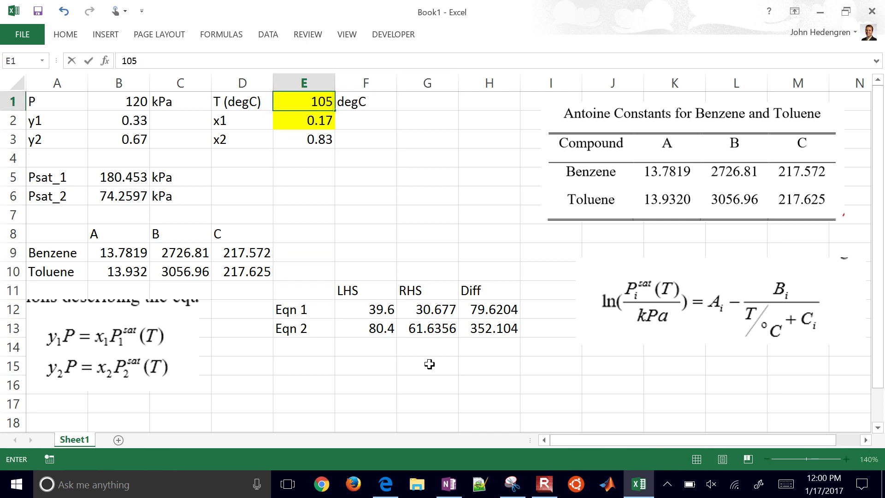
pyautogui.press('Return')
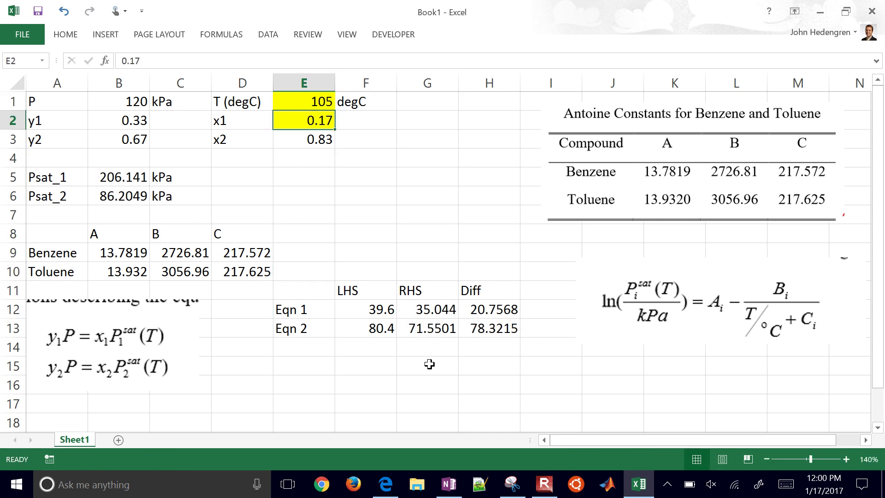
# - Add the label SSE in G15, below the equation table
pyautogui.press('Right')
pyautogui.press('Right')
pyautogui.press('Right')
pyautogui.press('Down')
pyautogui.press('Down')
pyautogui.press('Down')
pyautogui.press('Down')
pyautogui.press('Down')
pyautogui.press('Down')
pyautogui.press('Down')
pyautogui.press('Down')
pyautogui.press('Down')
pyautogui.press('Down')
pyautogui.press('Down')
pyautogui.press('Down')
pyautogui.press('Down')
pyautogui.press('Down')
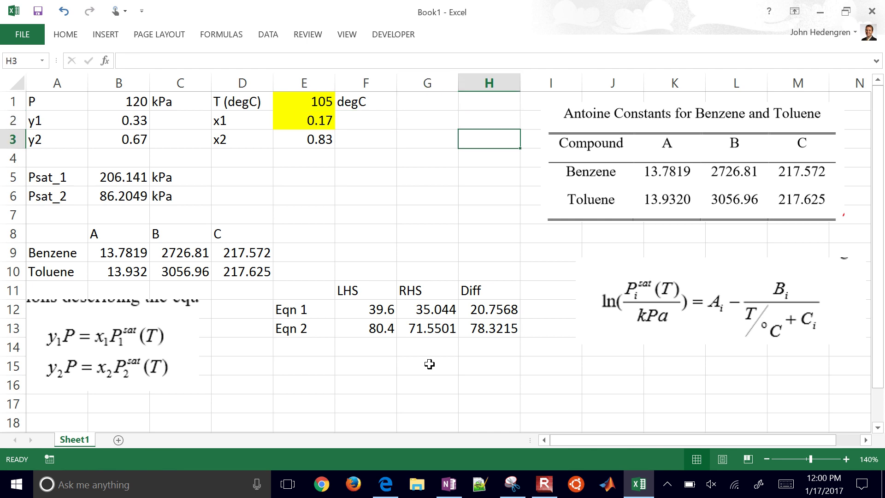
pyautogui.press('Down')
pyautogui.press('Left')
pyautogui.press('Up')
pyautogui.press('Up')
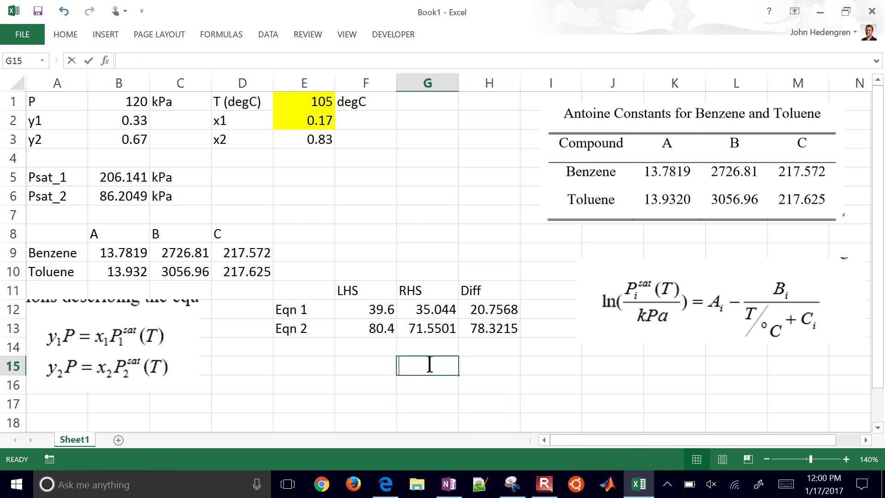
pyautogui.write('SSE')
pyautogui.press('Right')
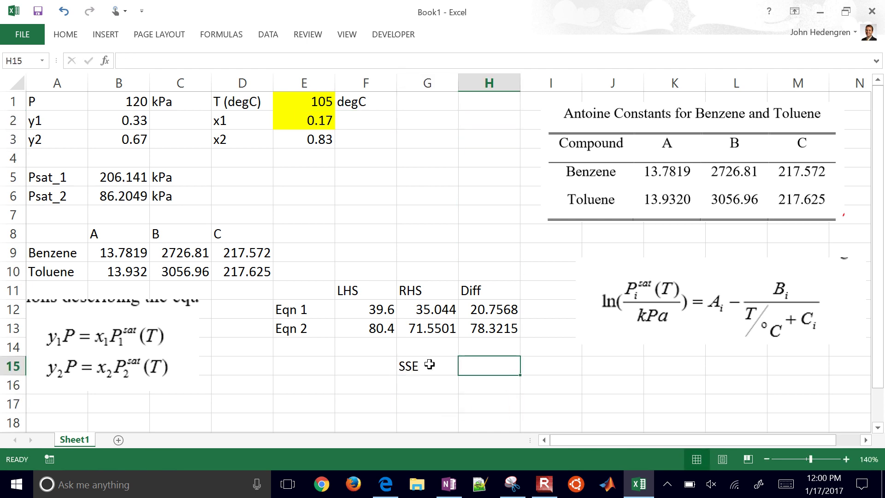
# - Enter the sum of the two squared differences in H15 as =SUM(H12:H13) and keep that cell selected
pyautogui.write('=sum')
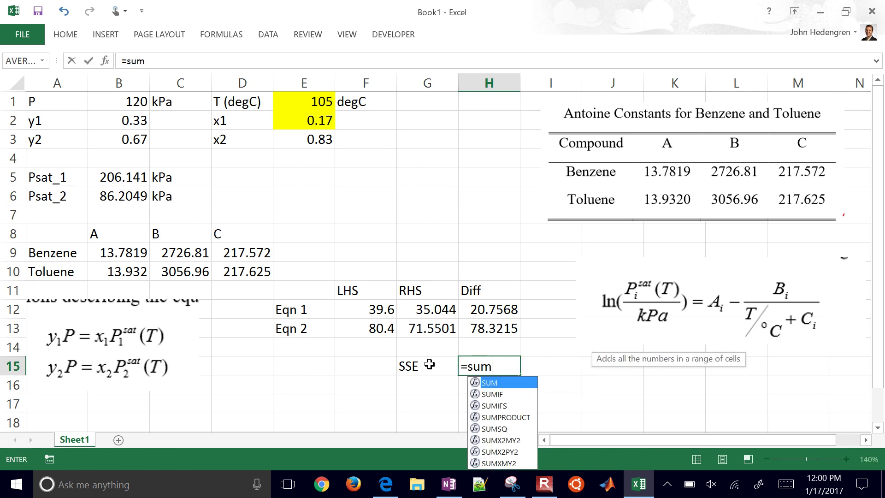
pyautogui.write('(')
pyautogui.press('Up')
pyautogui.press('Up')
pyautogui.hotkey('shift', 'Up')
pyautogui.write(')')
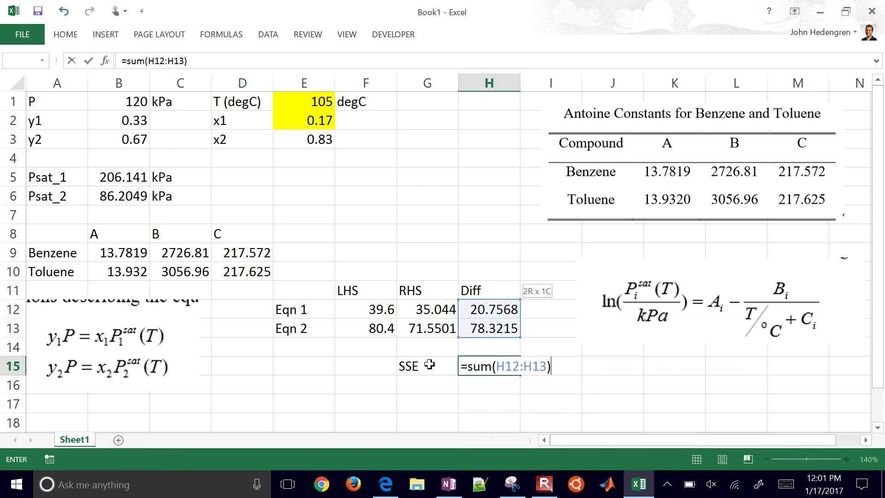
pyautogui.press('Return')
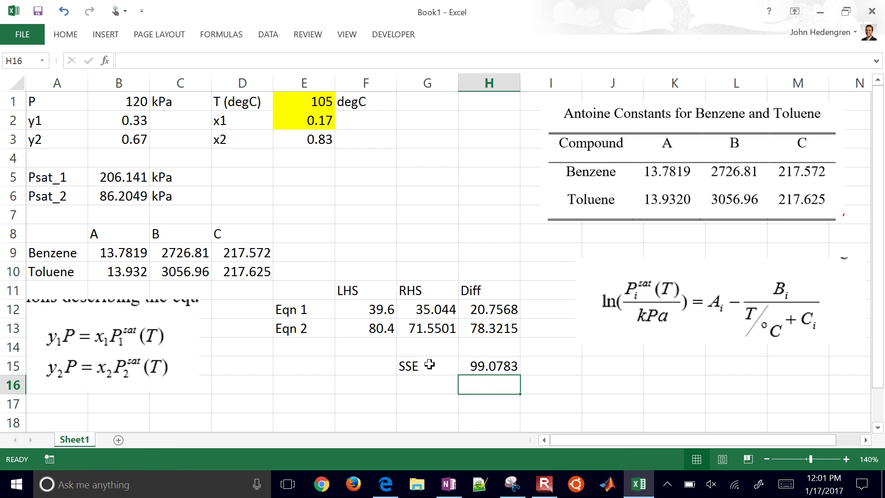
pyautogui.press('Up')
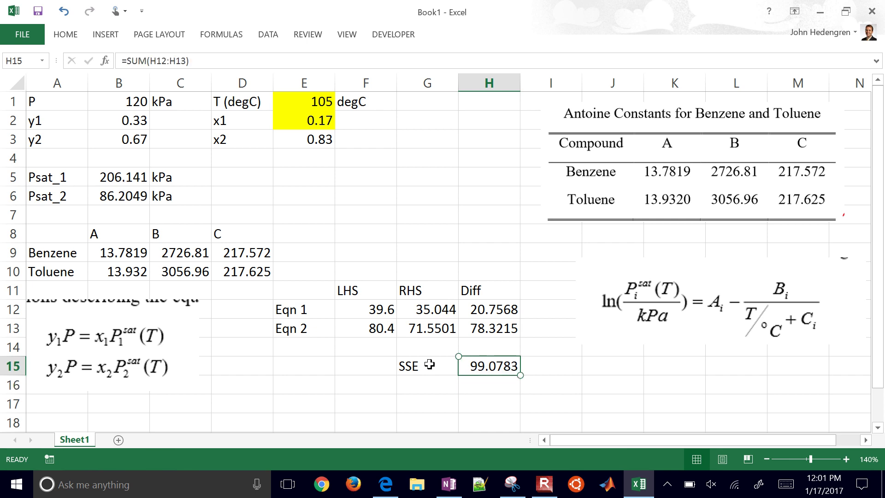
# - Open Solver with the objective set to minimize the SSE cell $H$15
pyautogui.press('alt')
pyautogui.press('a')
pyautogui.press('y')
pyautogui.press('2')
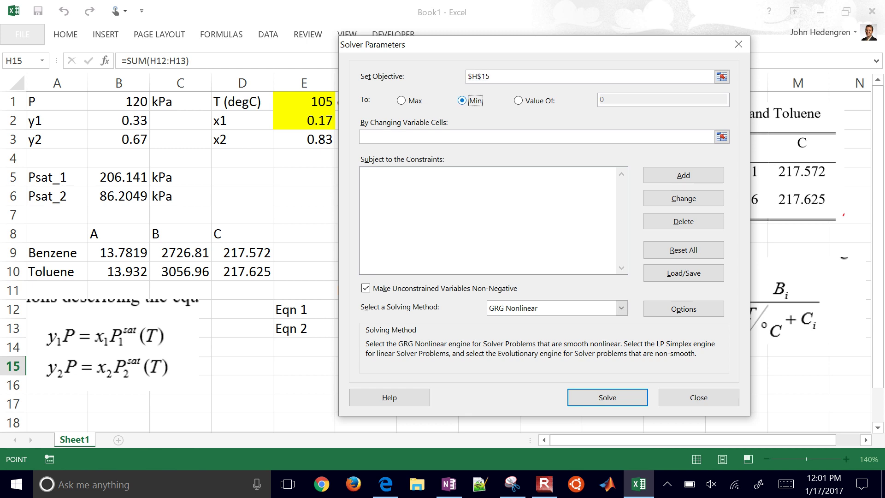
pyautogui.click(722, 76)
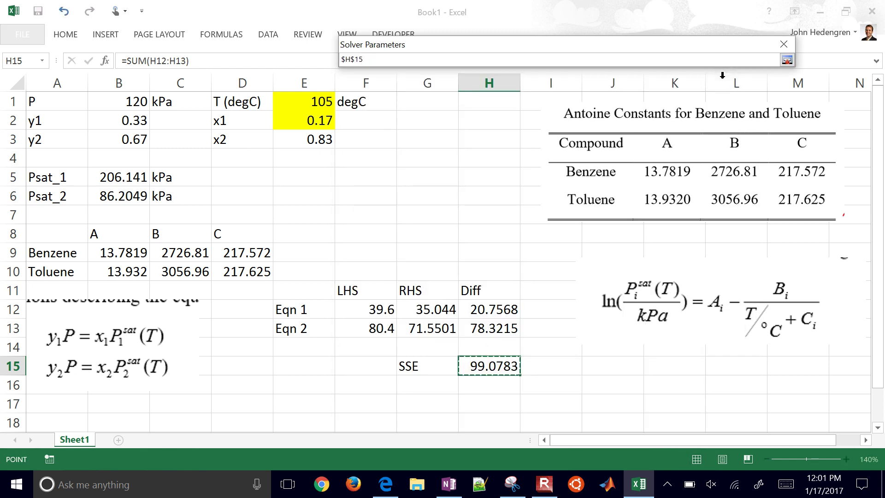
pyautogui.click(787, 60)
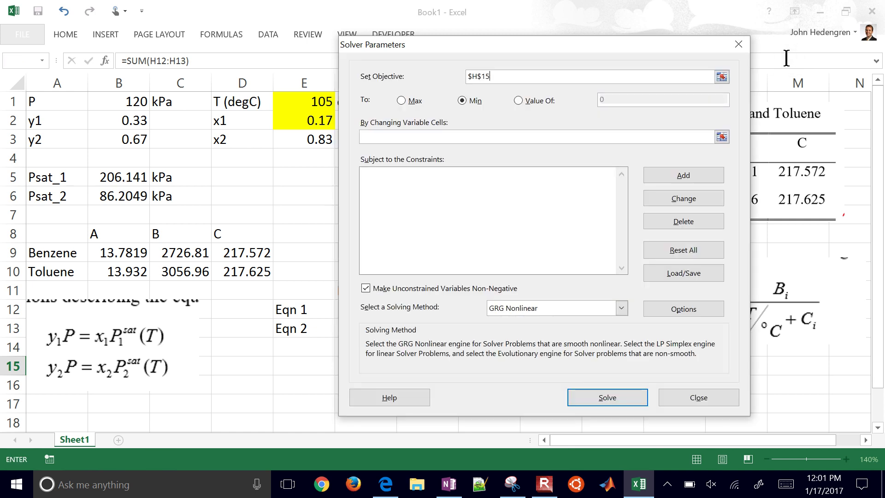
# - Set Solver's changing variable cells to the temperature and x1 guesses, $E$1:$E$2
pyautogui.click(722, 137)
pyautogui.hotkey('ctrl', 'space')
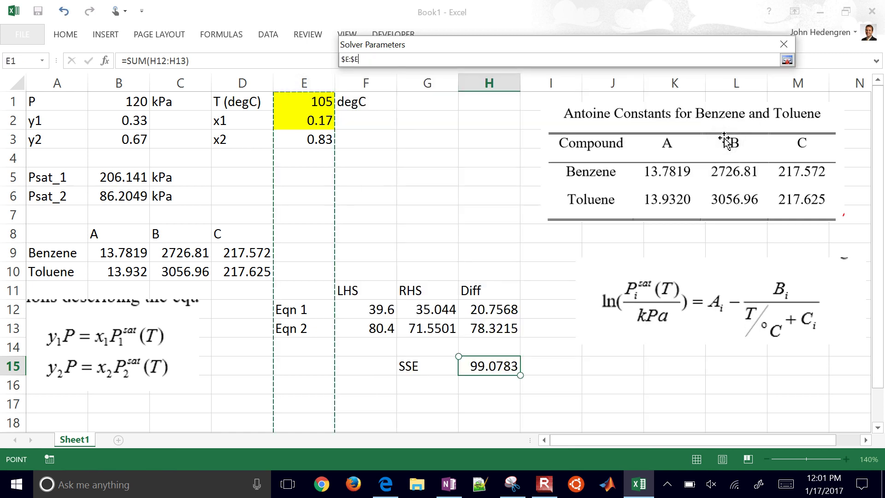
pyautogui.hotkey('shift', 'BackSpace')
pyautogui.hotkey('shift', 'Down')
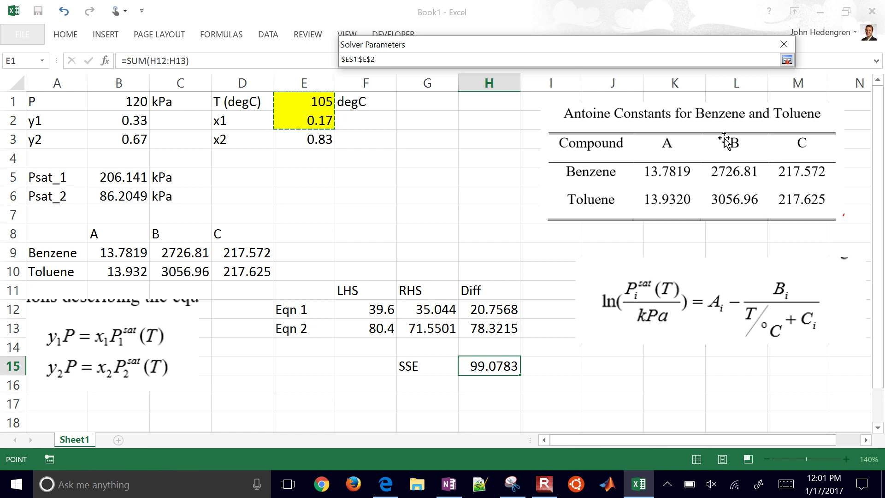
pyautogui.press('Return')
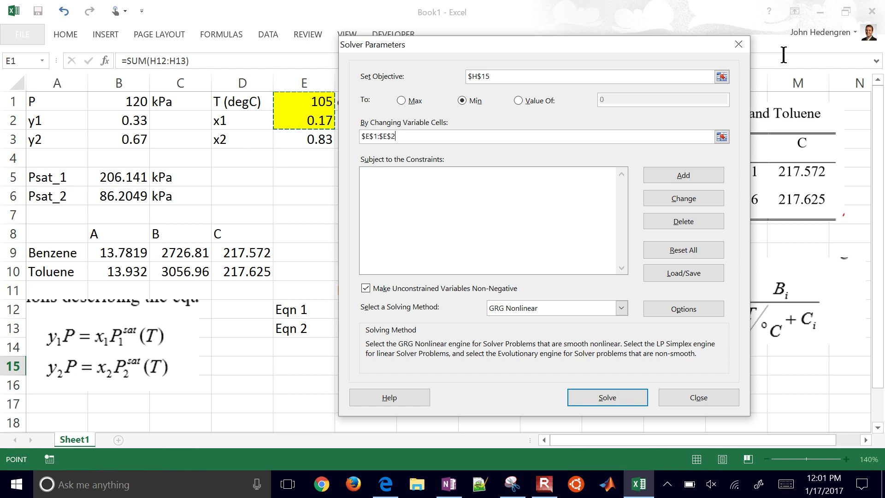
# - Solve with the GRG Nonlinear method and non-negative variables, and keep the Solver solution
pyautogui.press('Tab')
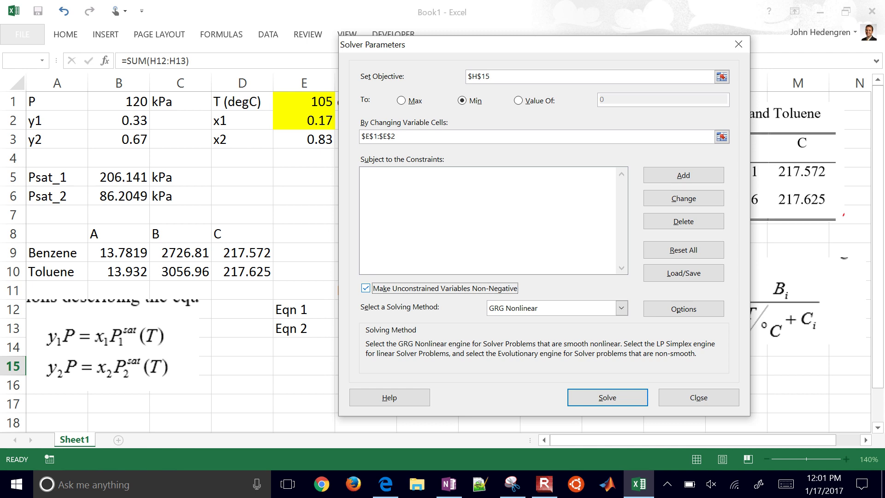
pyautogui.press('Return')
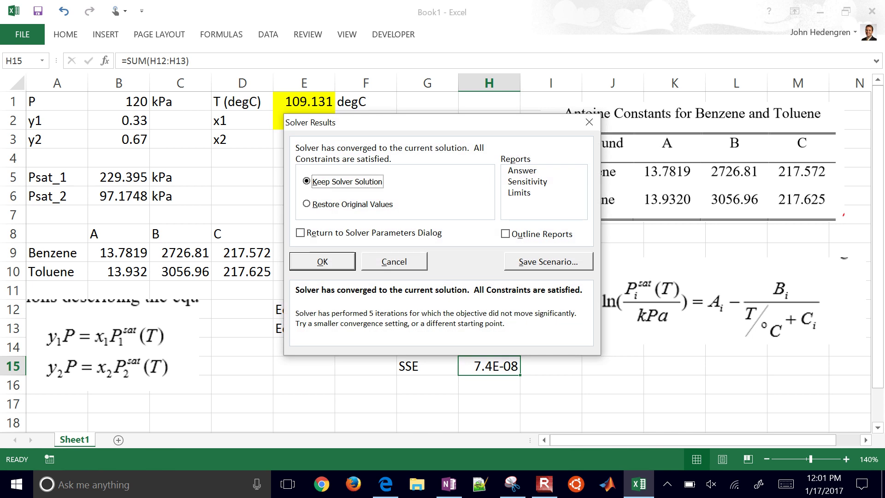
pyautogui.click(319, 260)
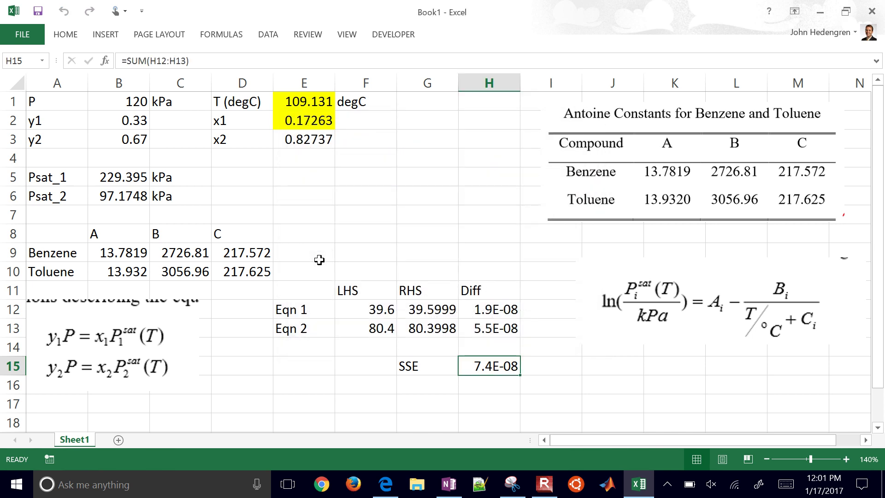
# - Examine the solved values for T and x1 in E1:E2 and the resulting x2 in E3
pyautogui.press('Left')
pyautogui.press('Left')
pyautogui.press('Left')
pyautogui.press('Up')
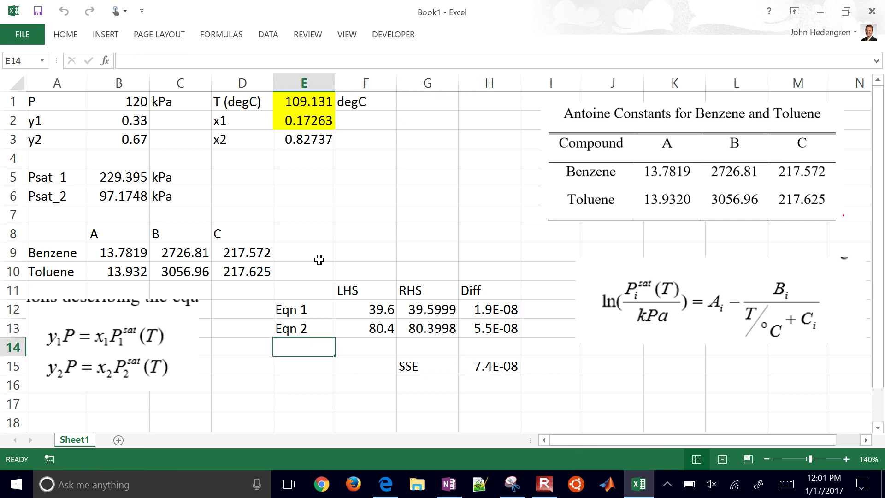
pyautogui.press('Up')
pyautogui.press('Up')
pyautogui.press('Up')
pyautogui.press('Up')
pyautogui.press('Up')
pyautogui.press('Up')
pyautogui.press('Up')
pyautogui.press('Up')
pyautogui.press('Up')
pyautogui.press('Up')
pyautogui.press('Up')
pyautogui.press('Up')
pyautogui.press('Up')
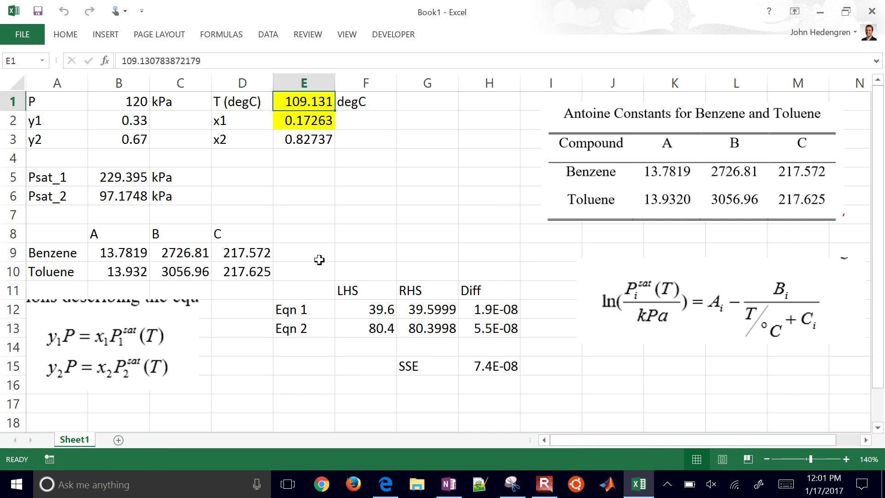
pyautogui.hotkey('shift', 'Down')
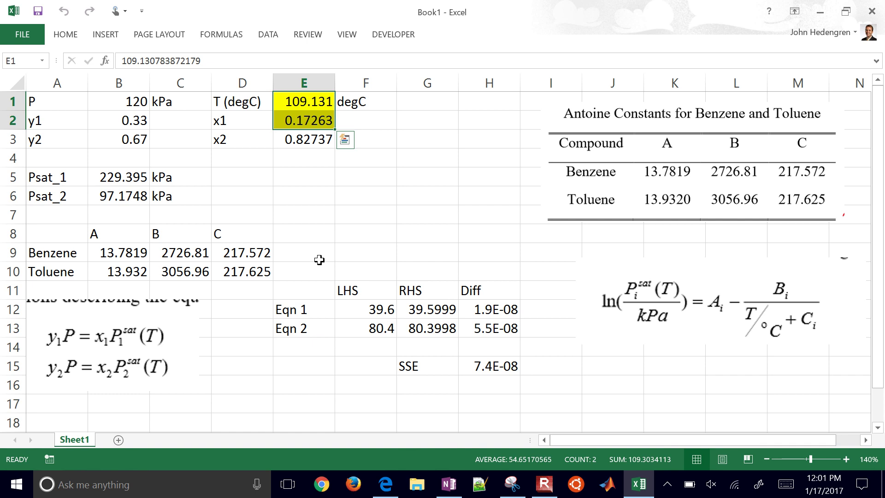
pyautogui.press('Right')
pyautogui.press('Down')
pyautogui.press('Down')
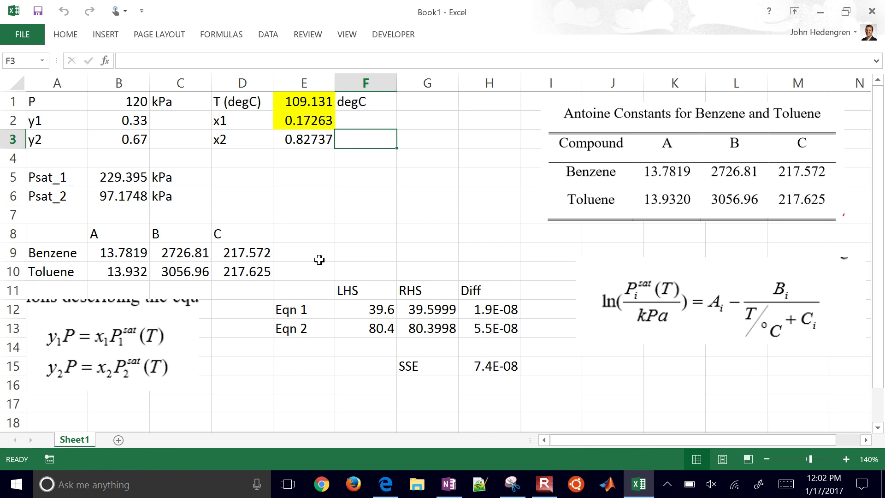
# - Check the Solver Add-in setting in the list of available Excel add-ins, and reopen the Solver parameters
pyautogui.hotkey('alt', 'f')
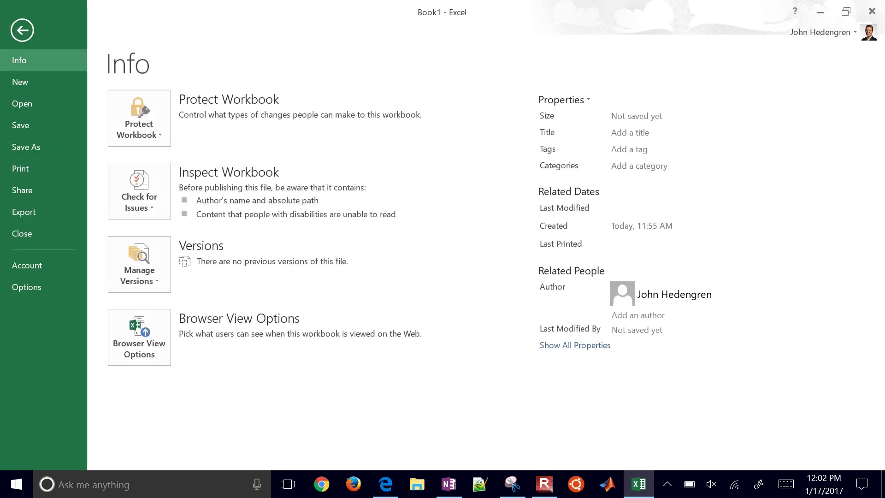
pyautogui.press('t')
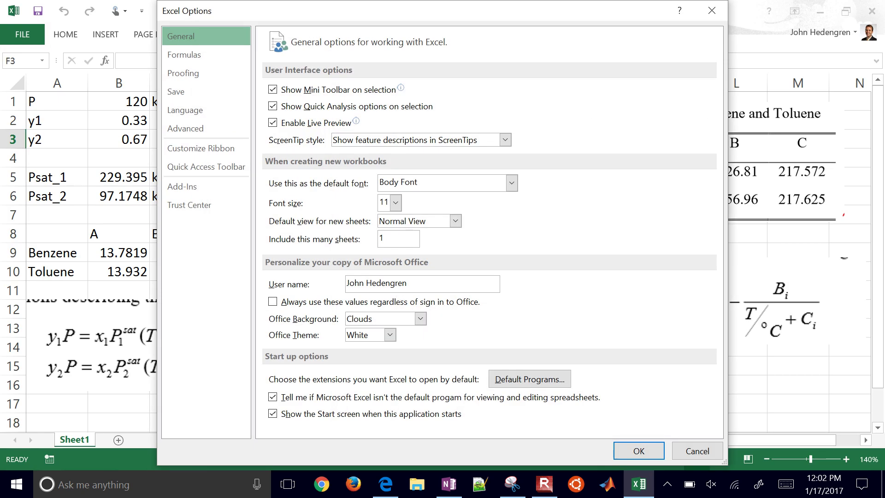
pyautogui.click(182, 186)
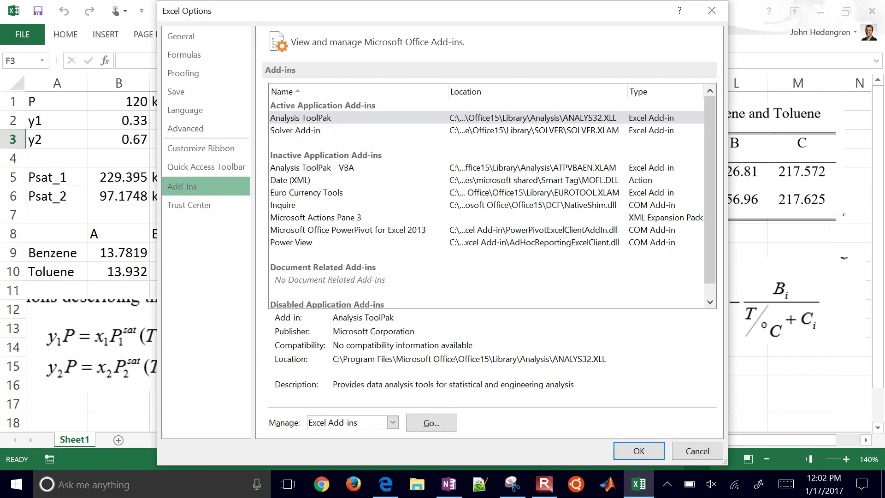
pyautogui.hotkey('alt', 'g')
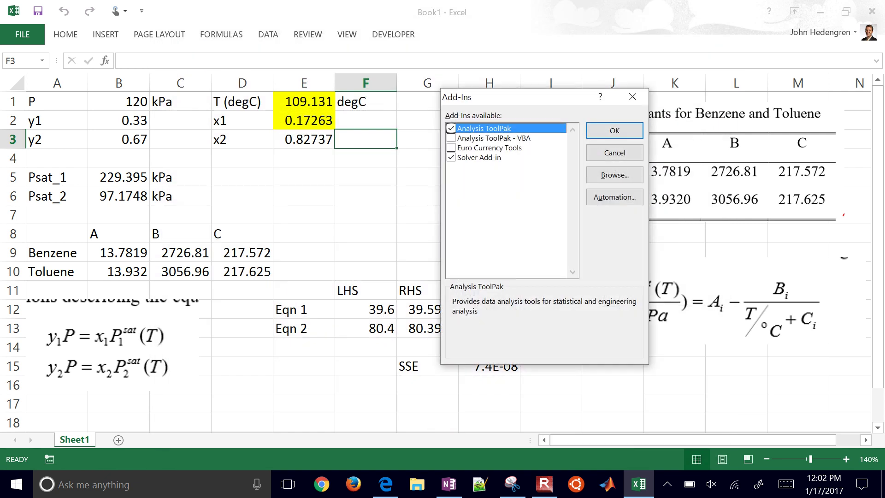
pyautogui.click(479, 157)
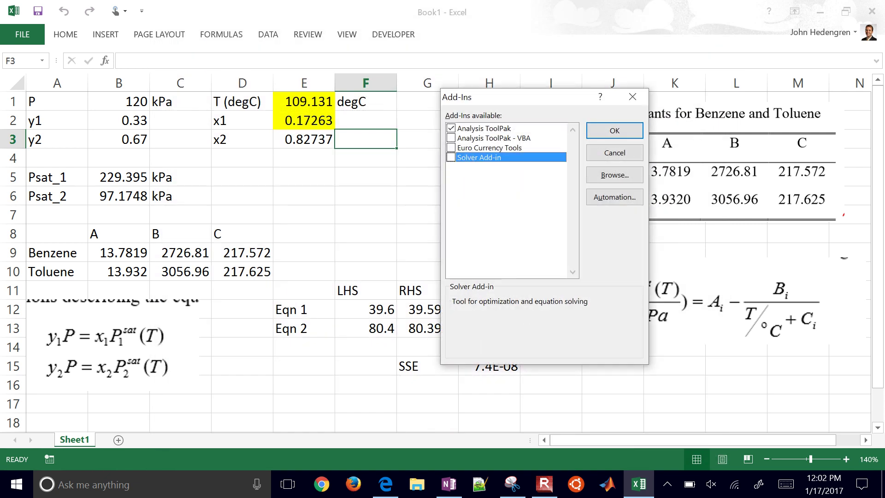
pyautogui.click(617, 133)
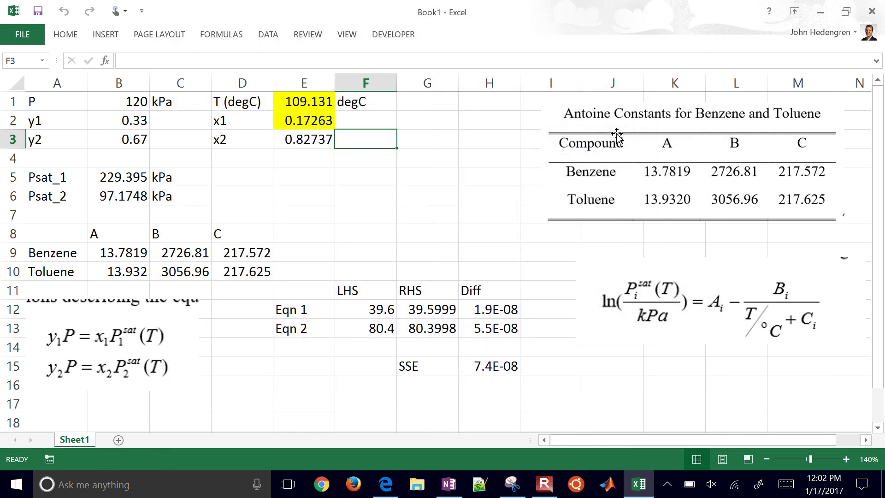
pyautogui.click(268, 35)
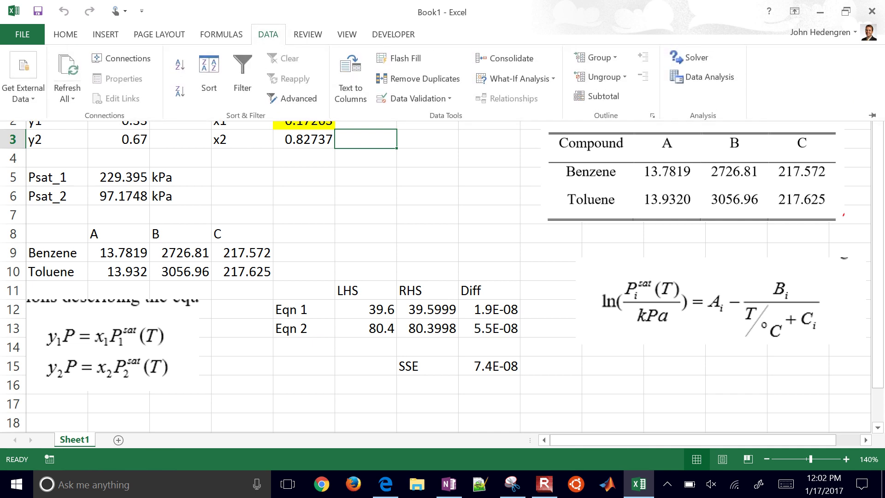
pyautogui.click(688, 54)
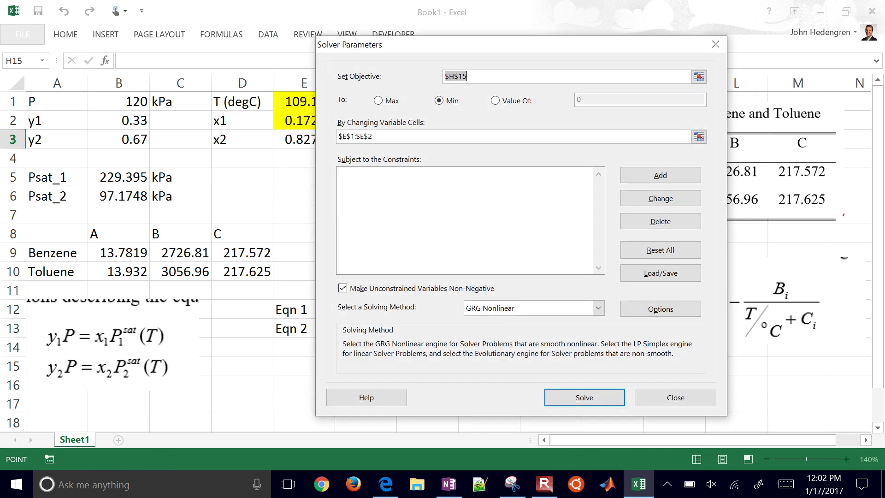